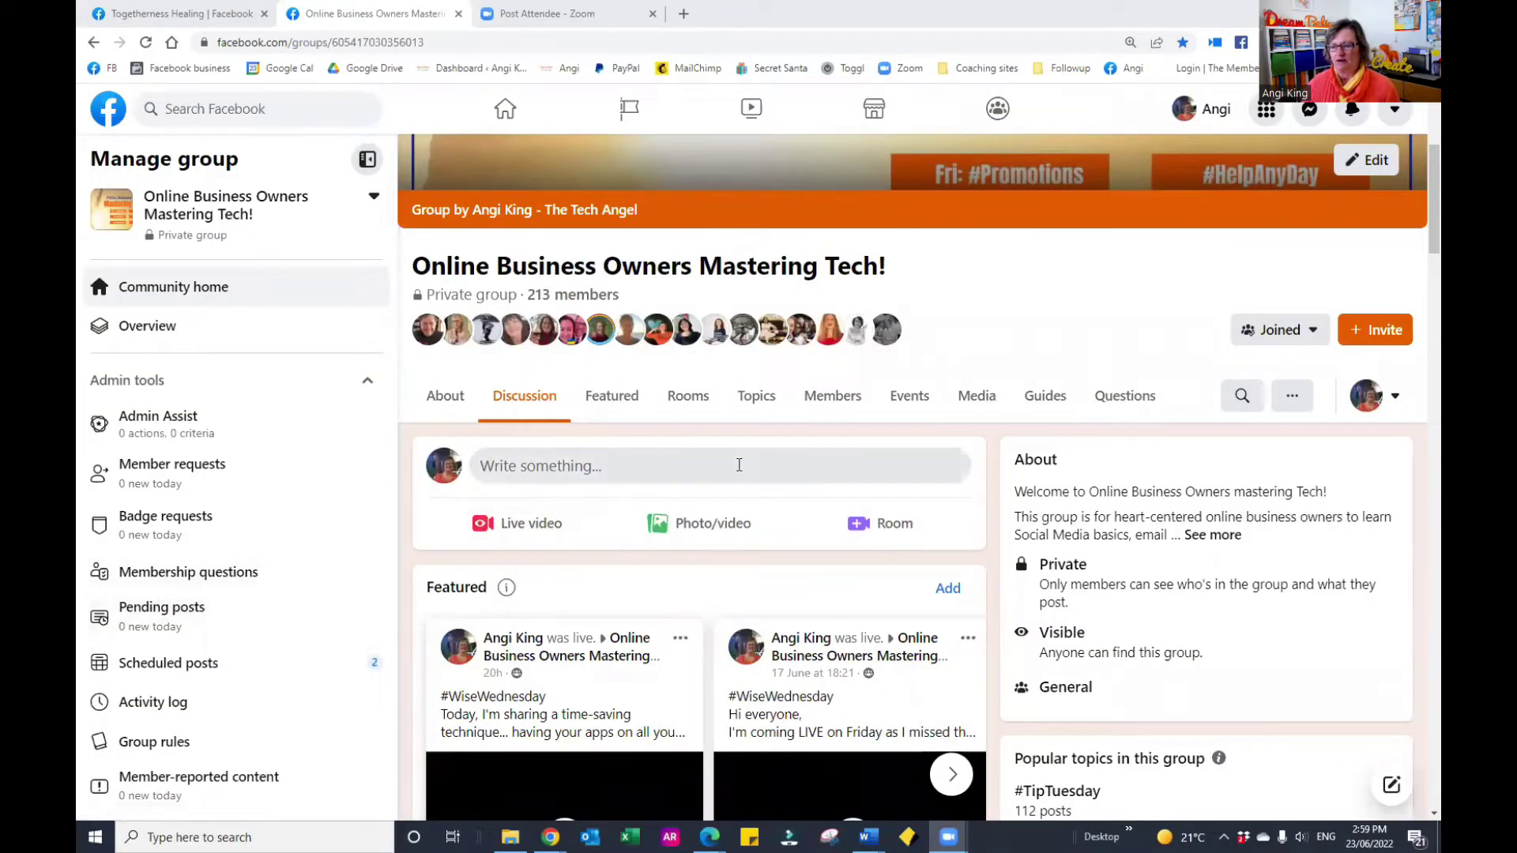
- Start a new group post with the three-line draft and bold Line 1
click(739, 465)
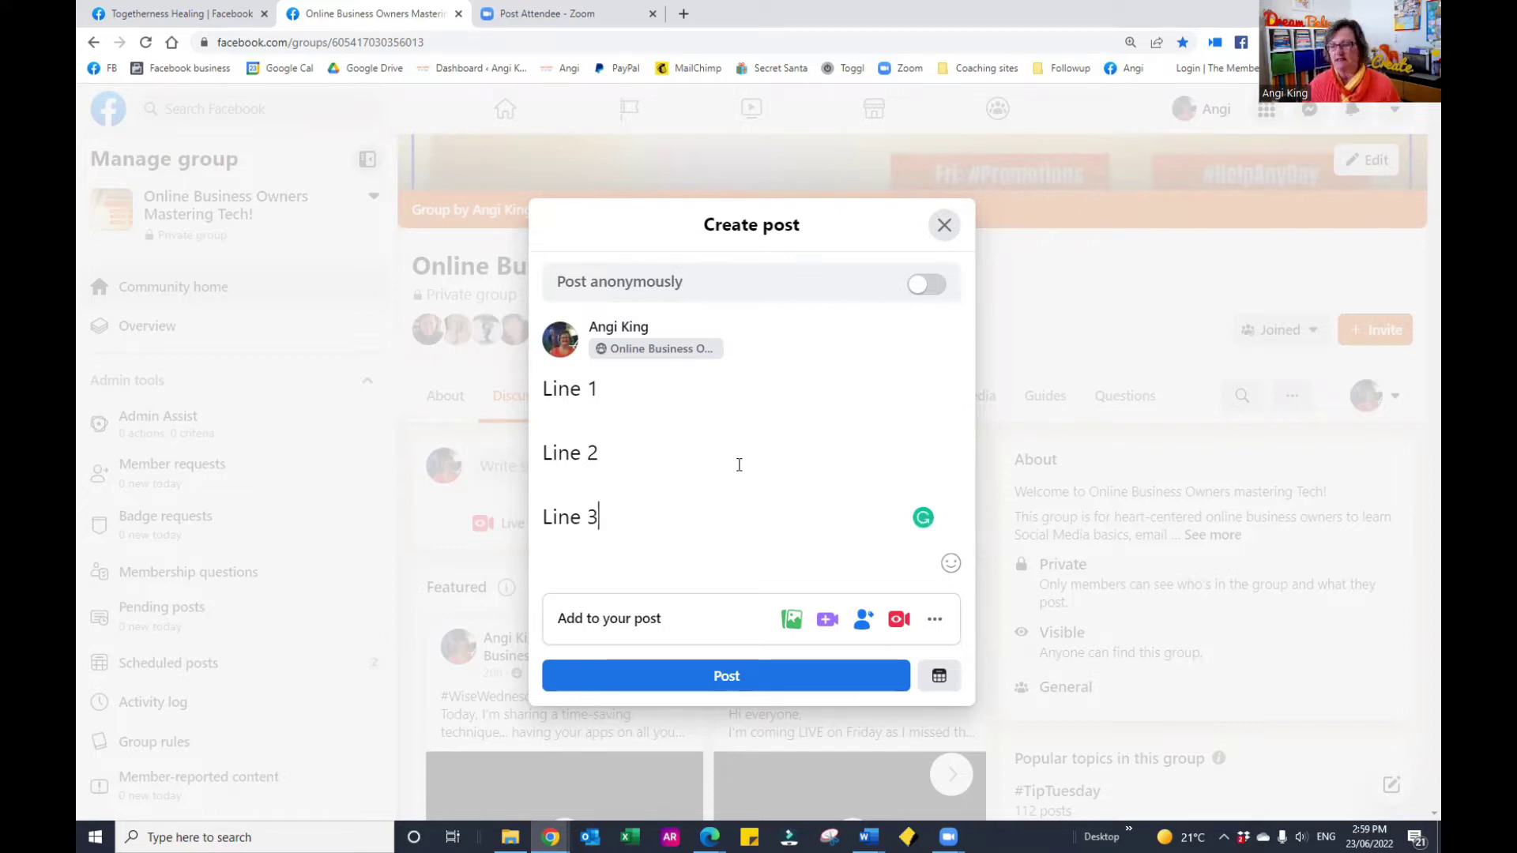
drag(606, 390, 540, 390)
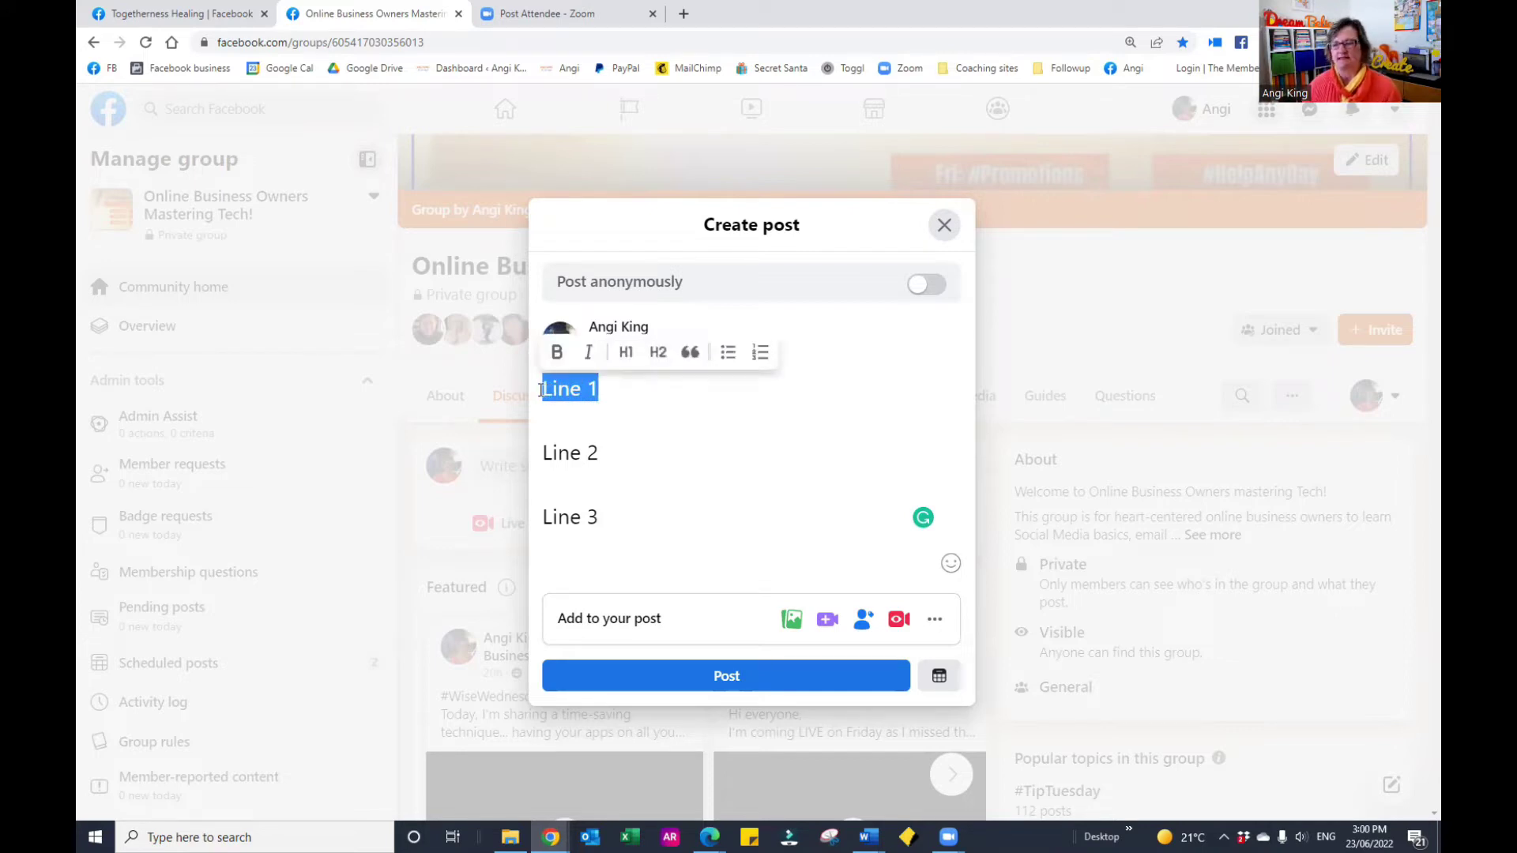
click(556, 353)
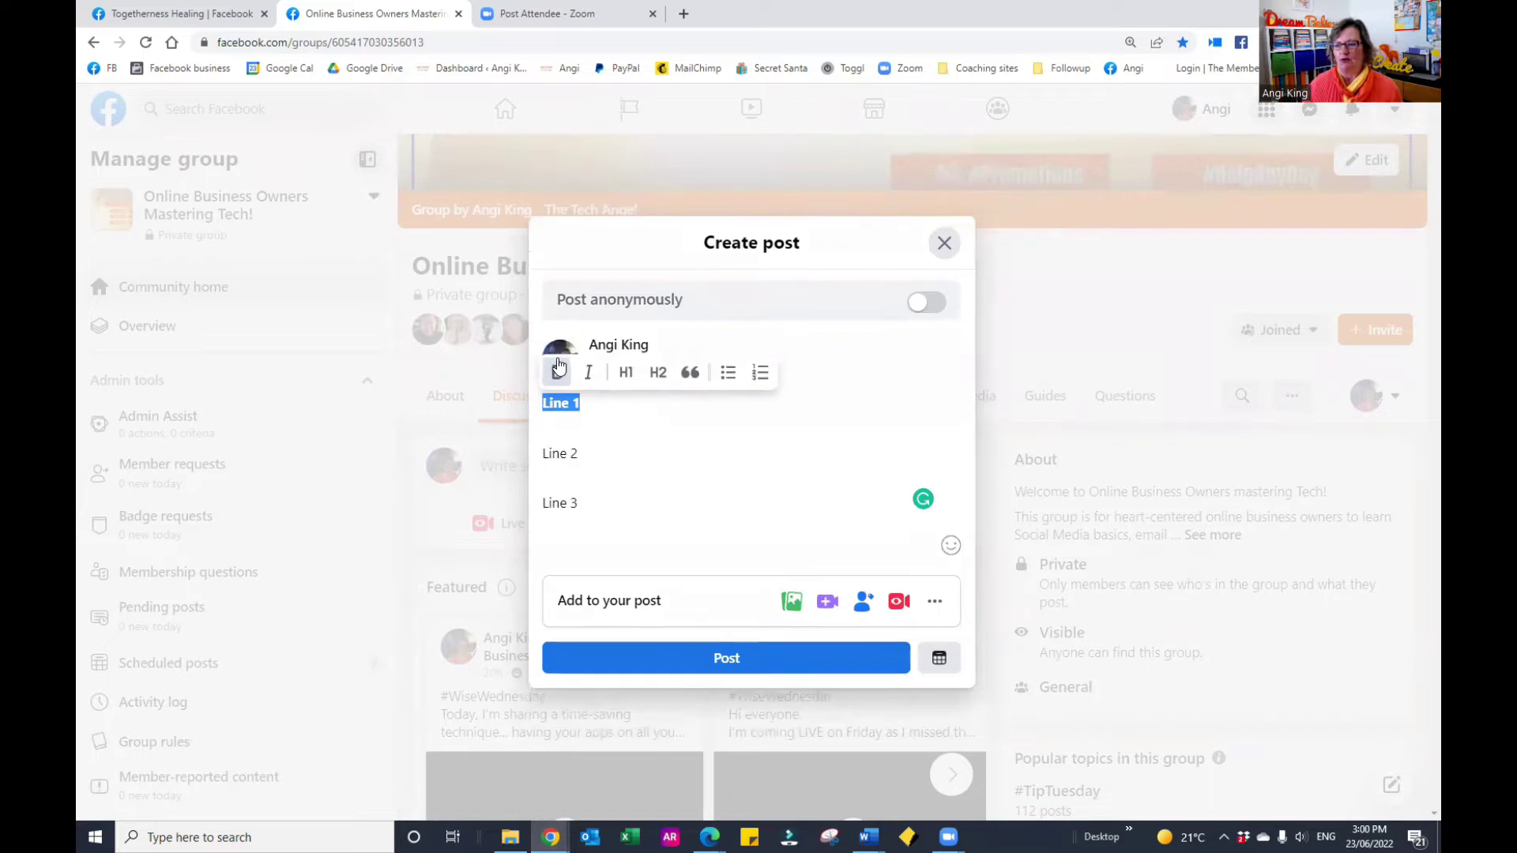
click(633, 432)
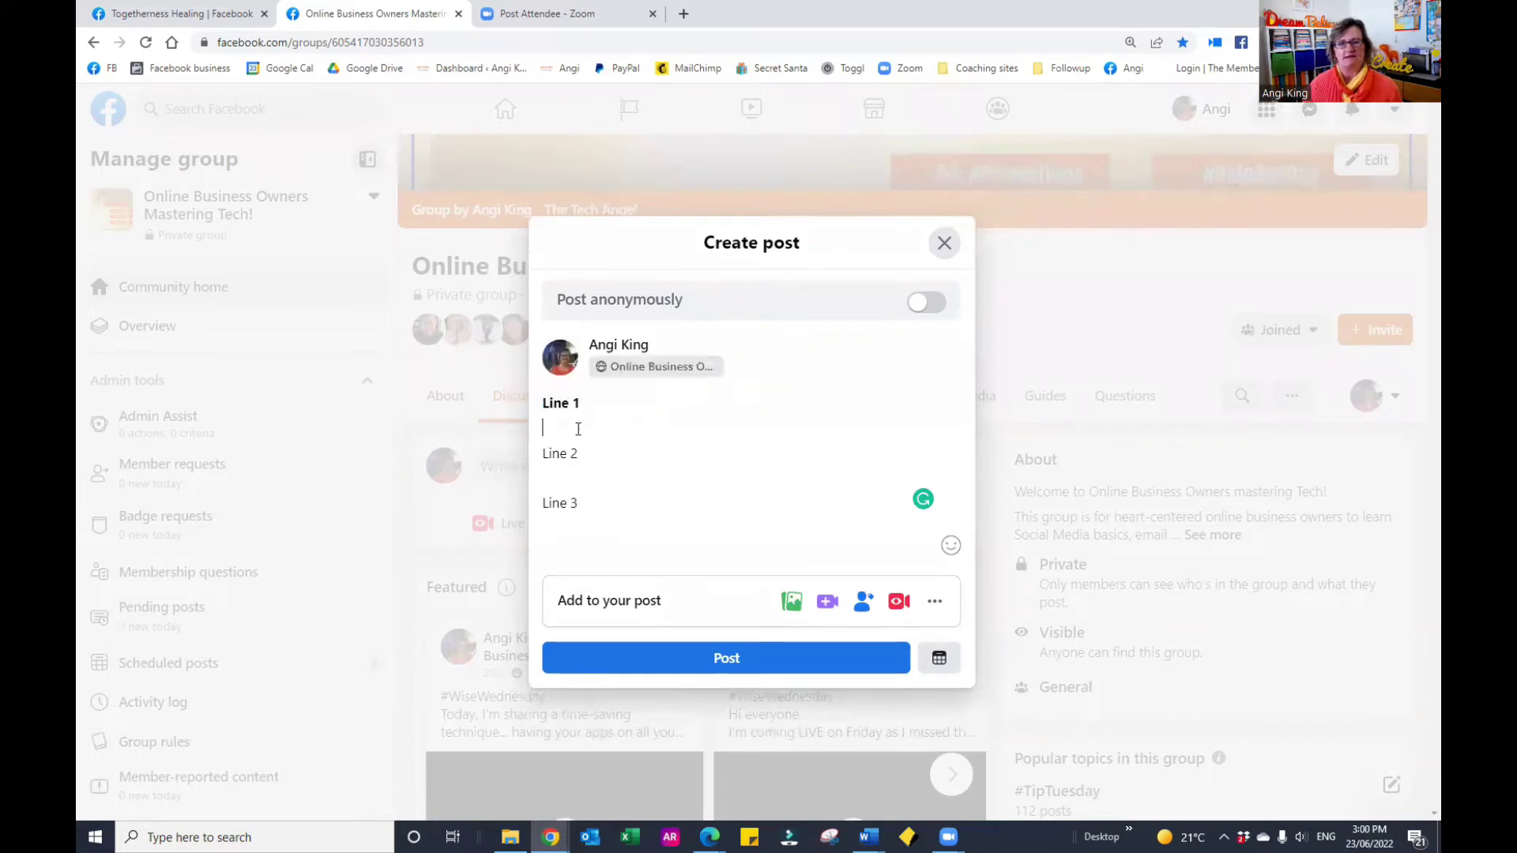
- Switch Line 1 from bold to italic with Ctrl+B and Ctrl+I
triple_click(587, 405)
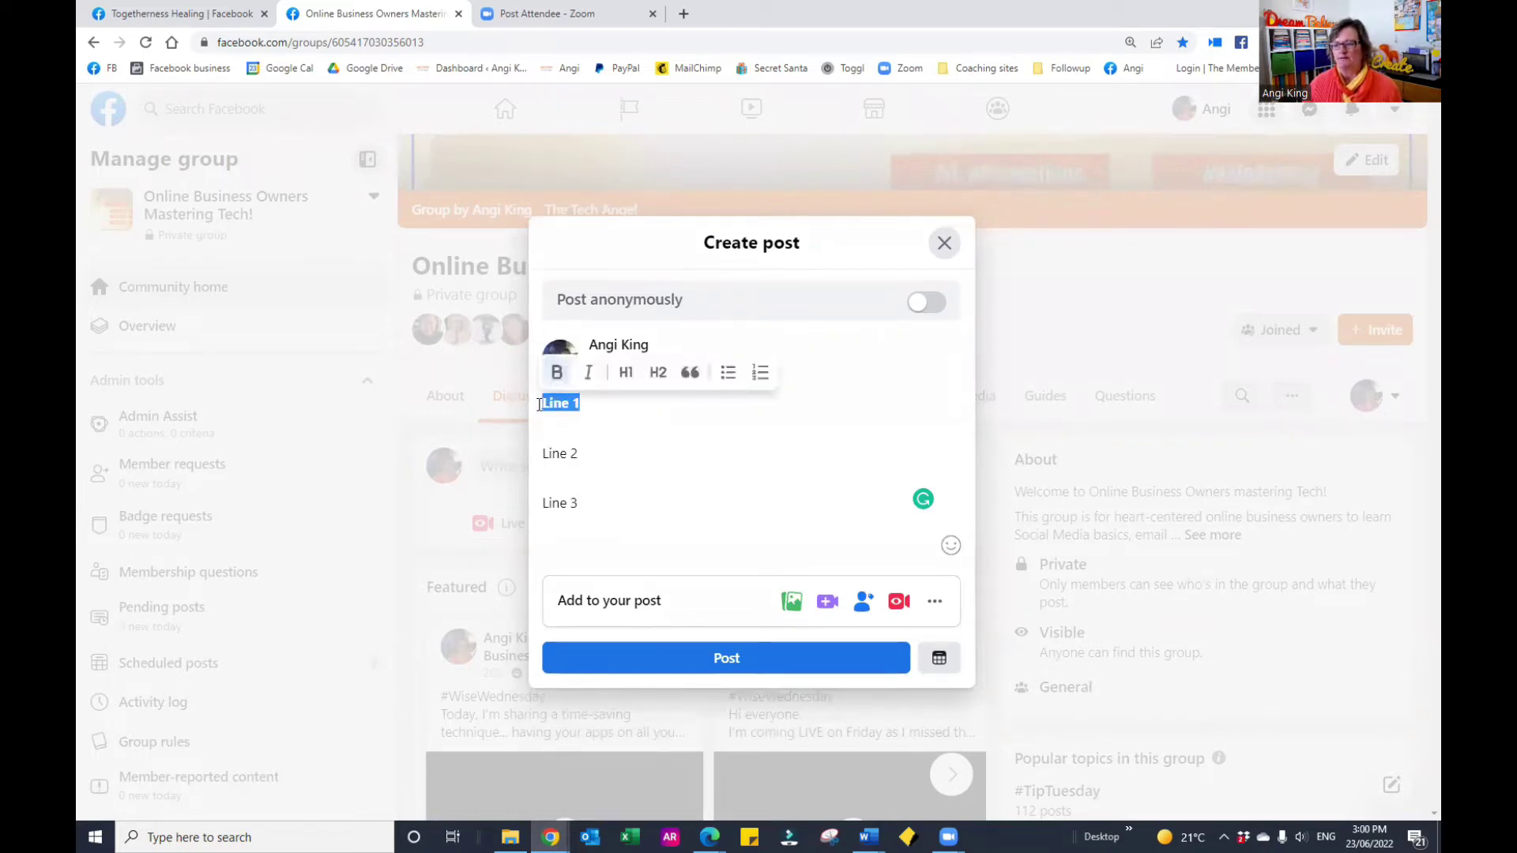
key(ctrl+b)
key(ctrl+i)
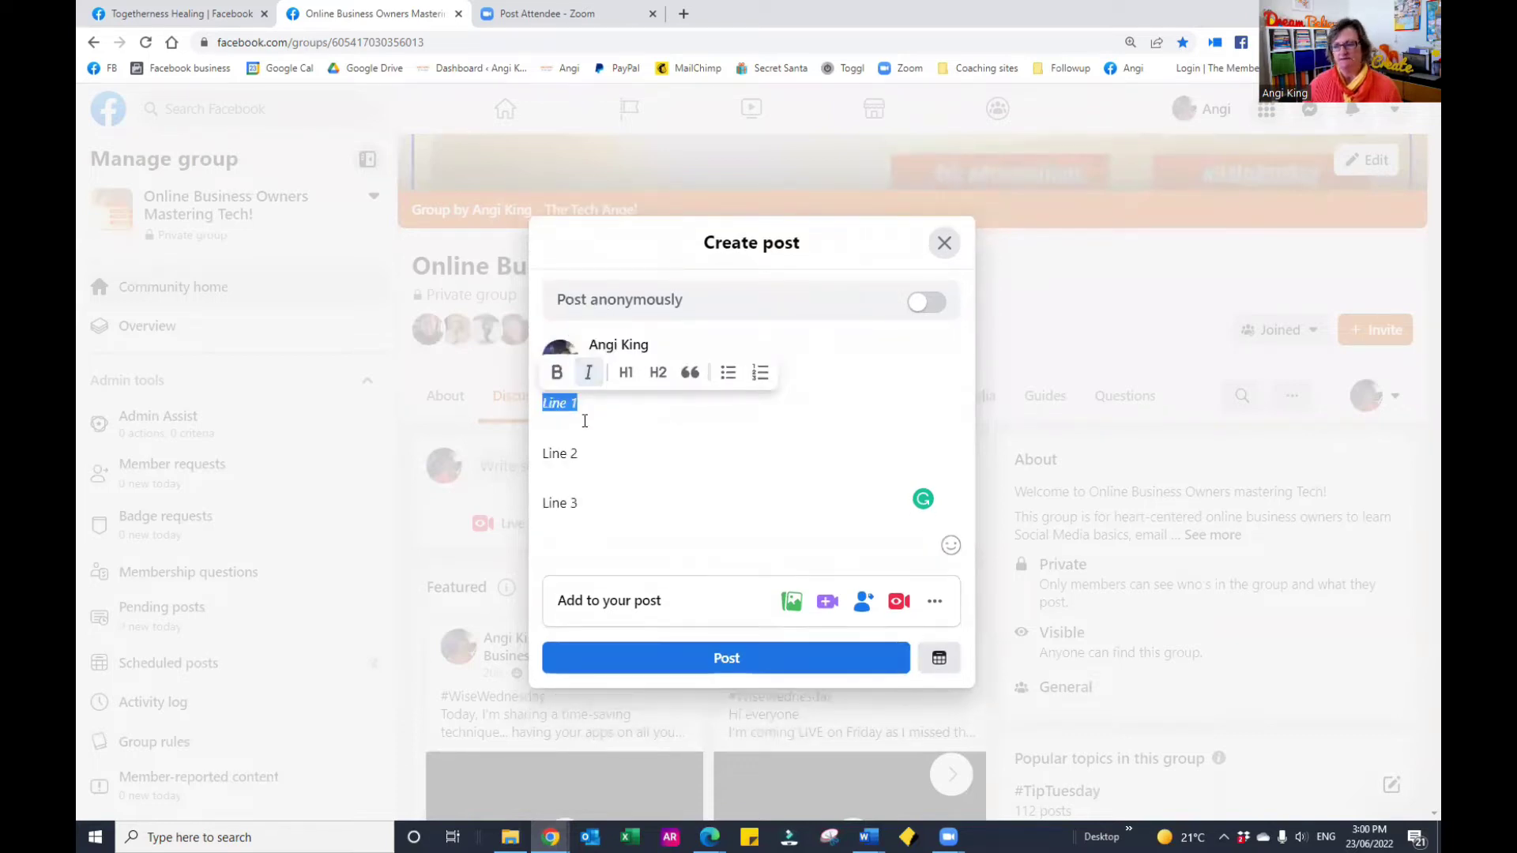
- Remove italic from Line 1 and make it a Heading 1
click(589, 376)
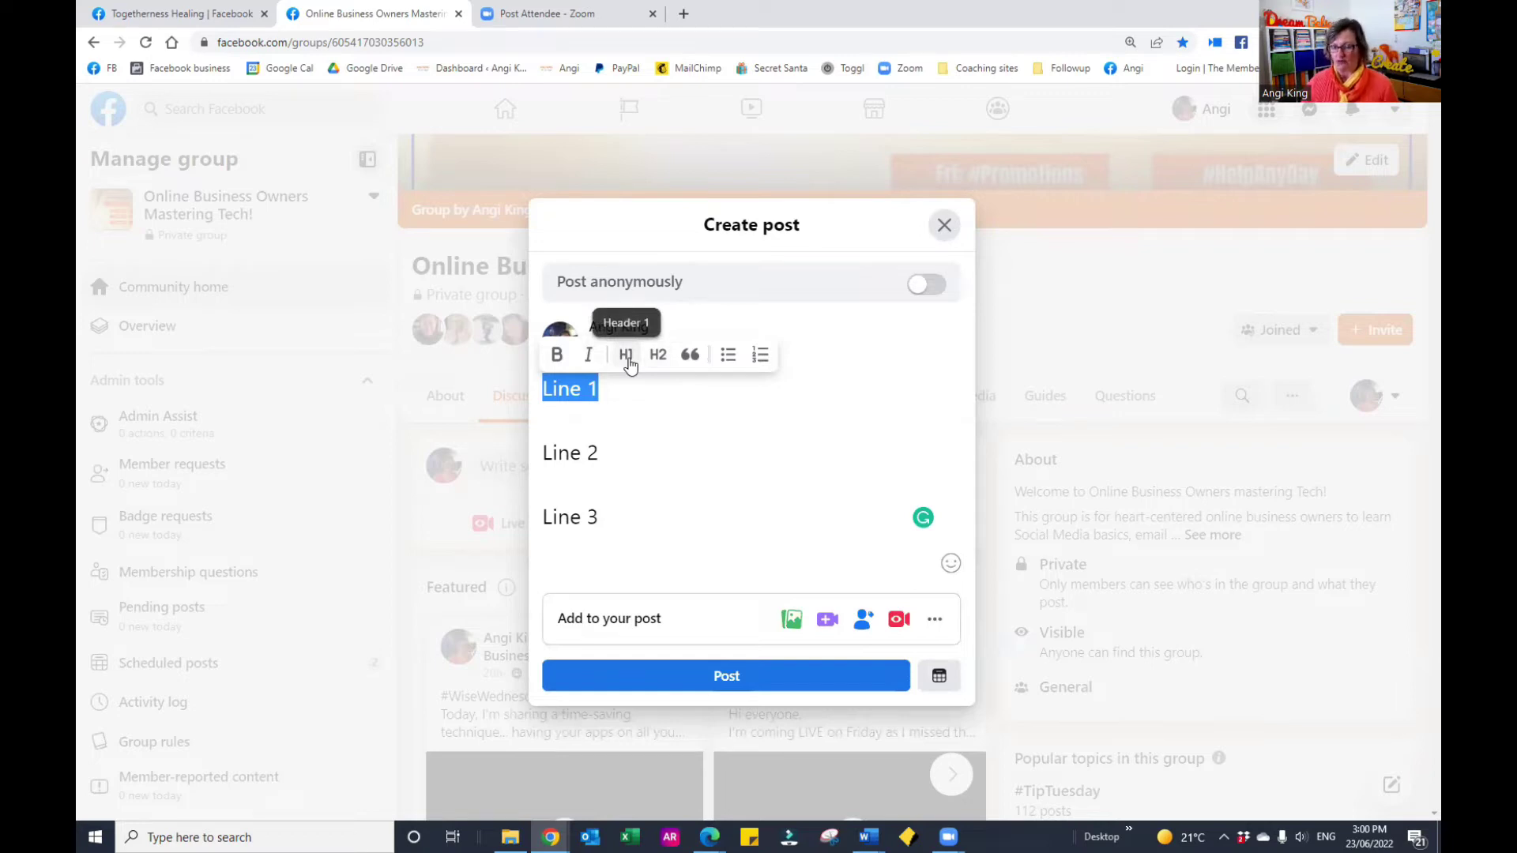
click(627, 358)
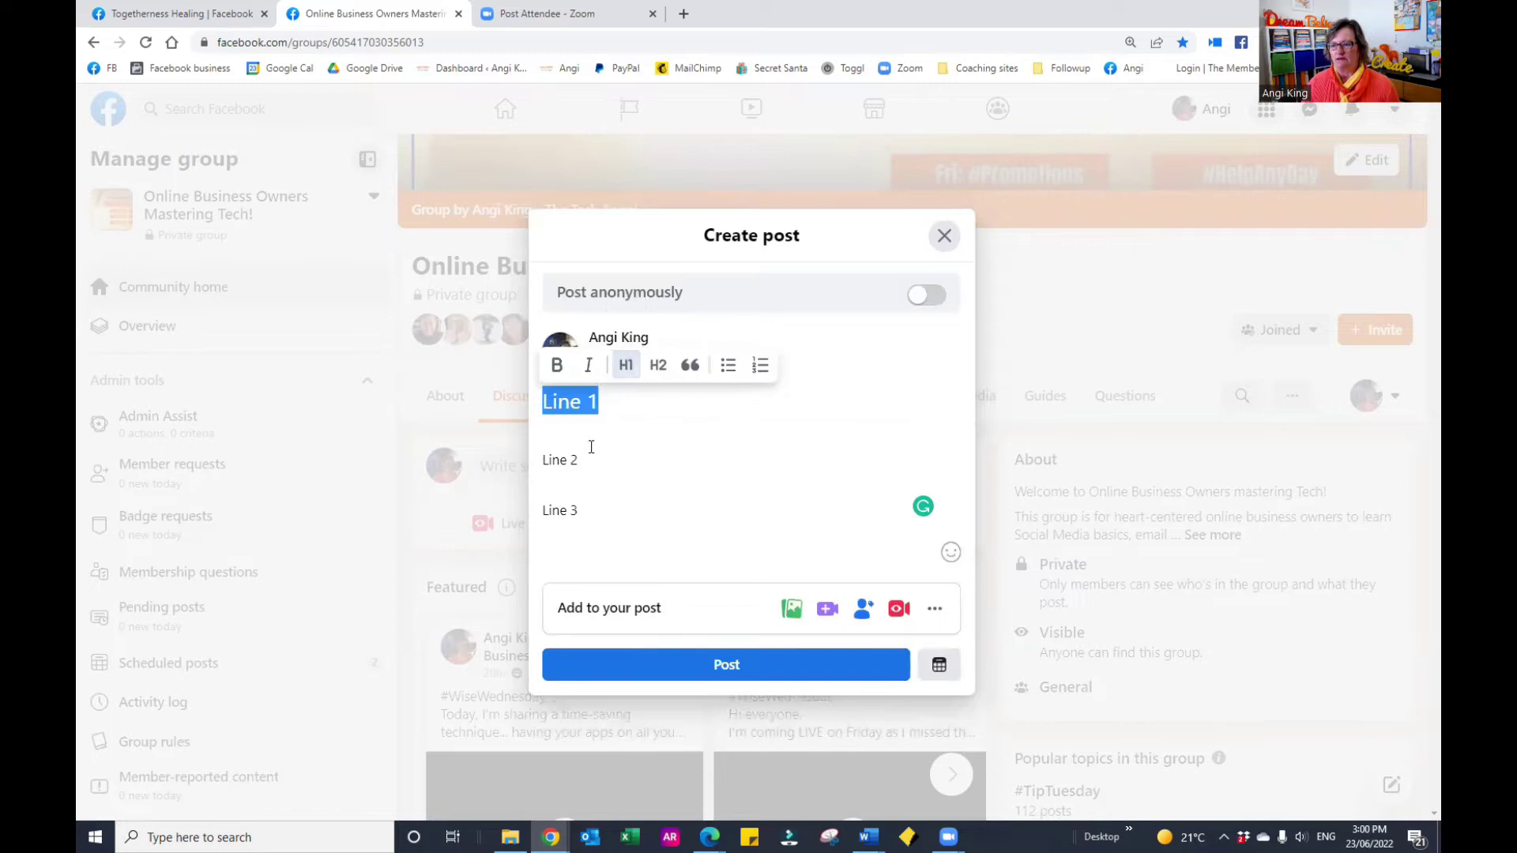
click(590, 447)
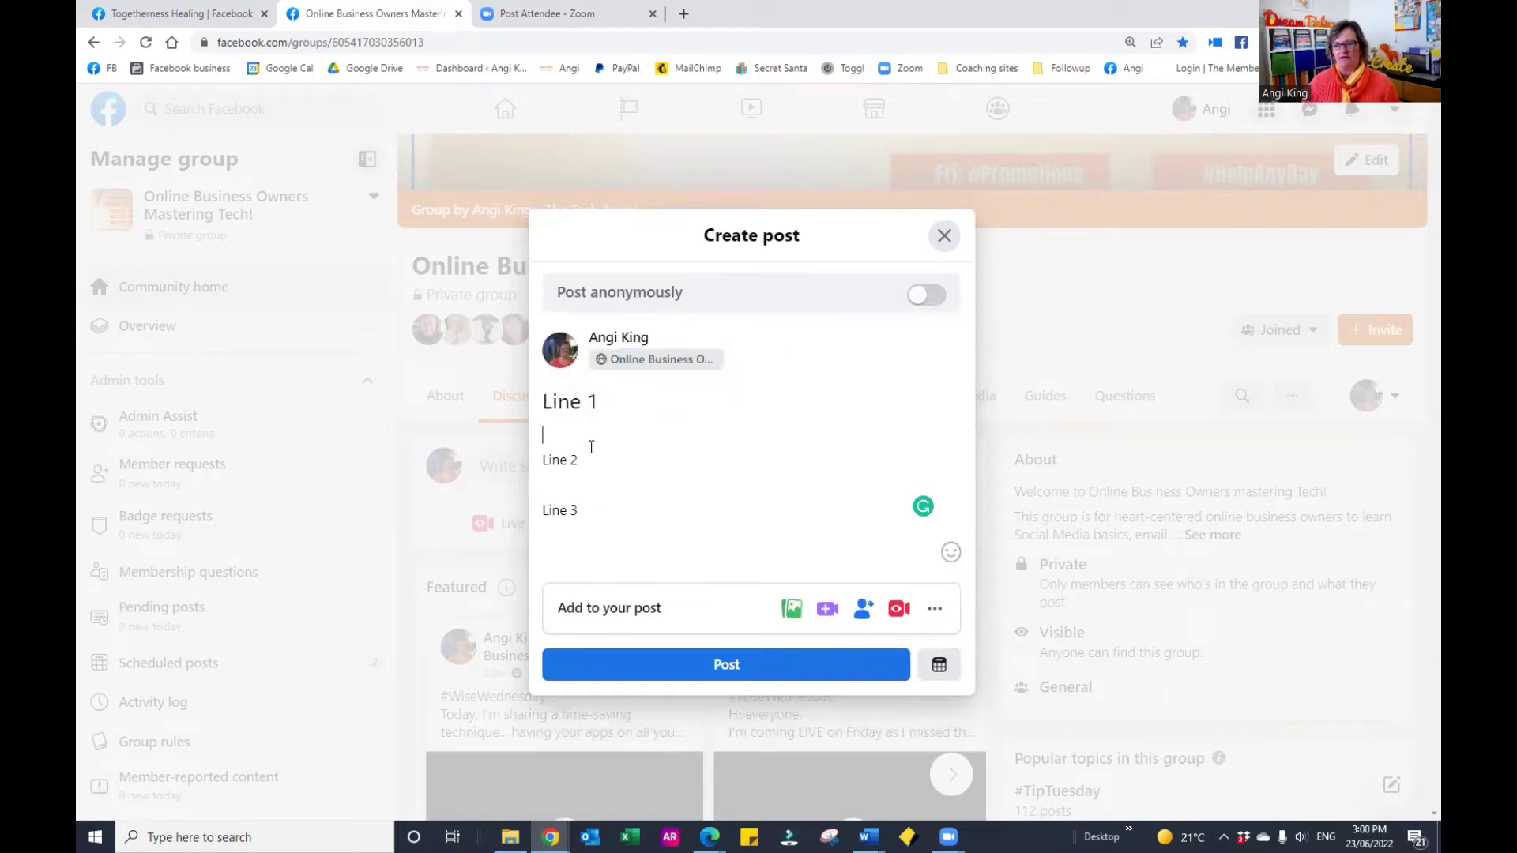
- Delete the blank line below Line 1 and make LINE 2 a Heading 2
key(BackSpace)
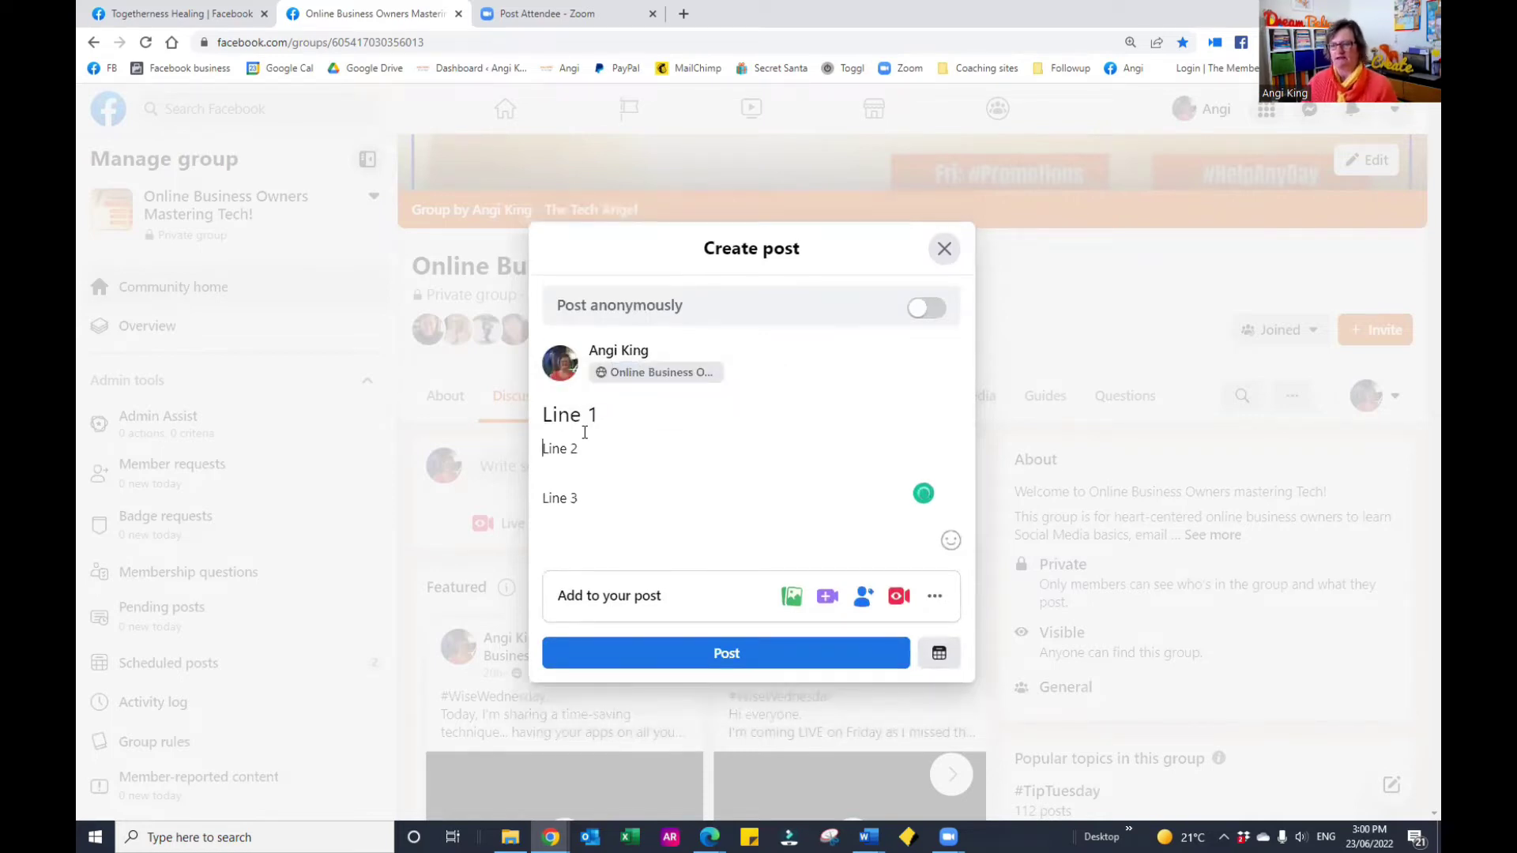
drag(585, 447, 540, 447)
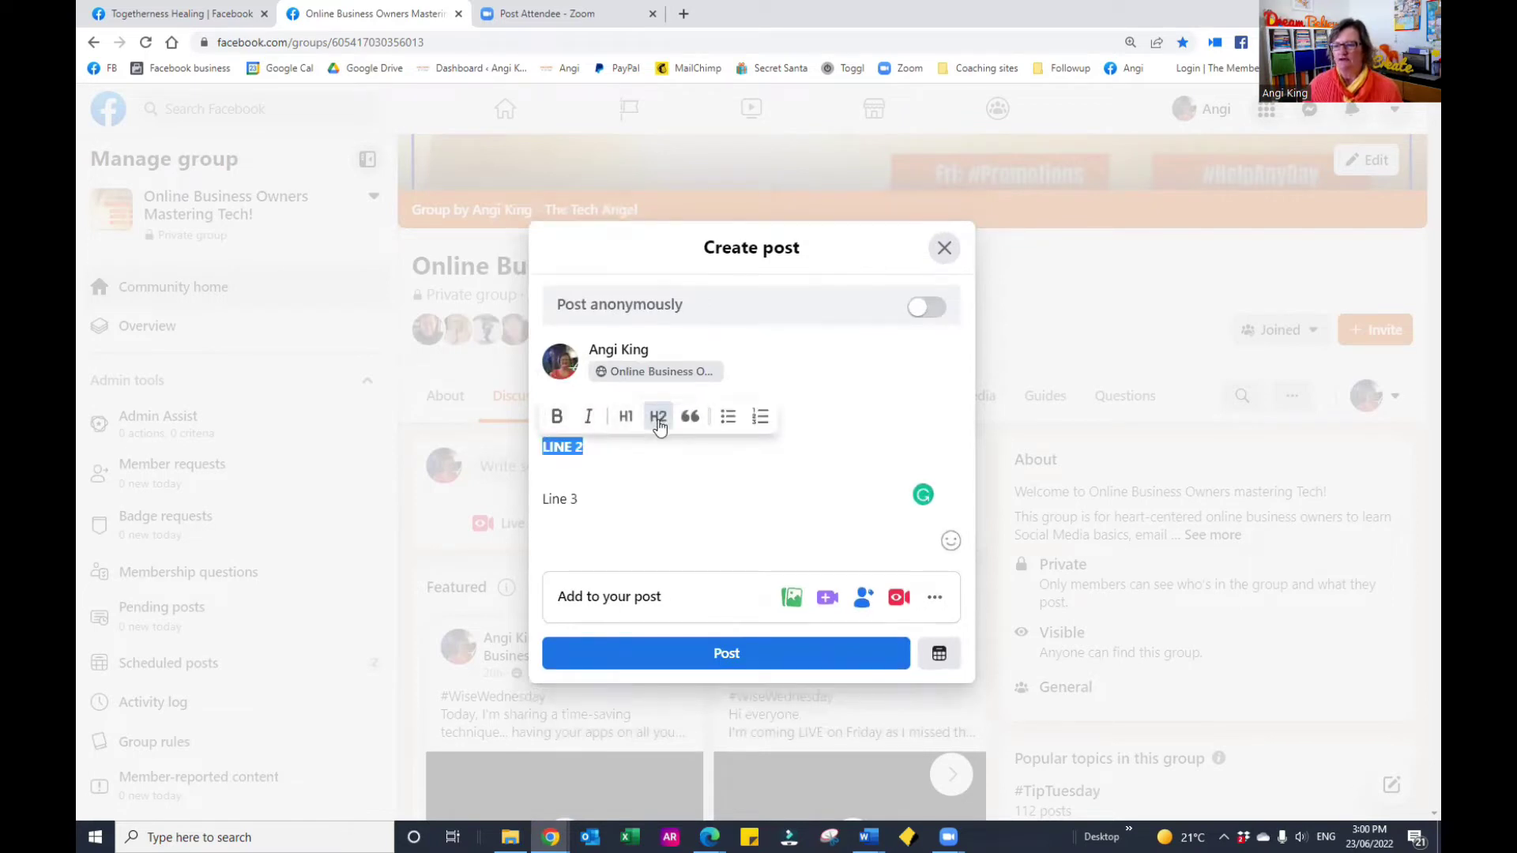
click(659, 418)
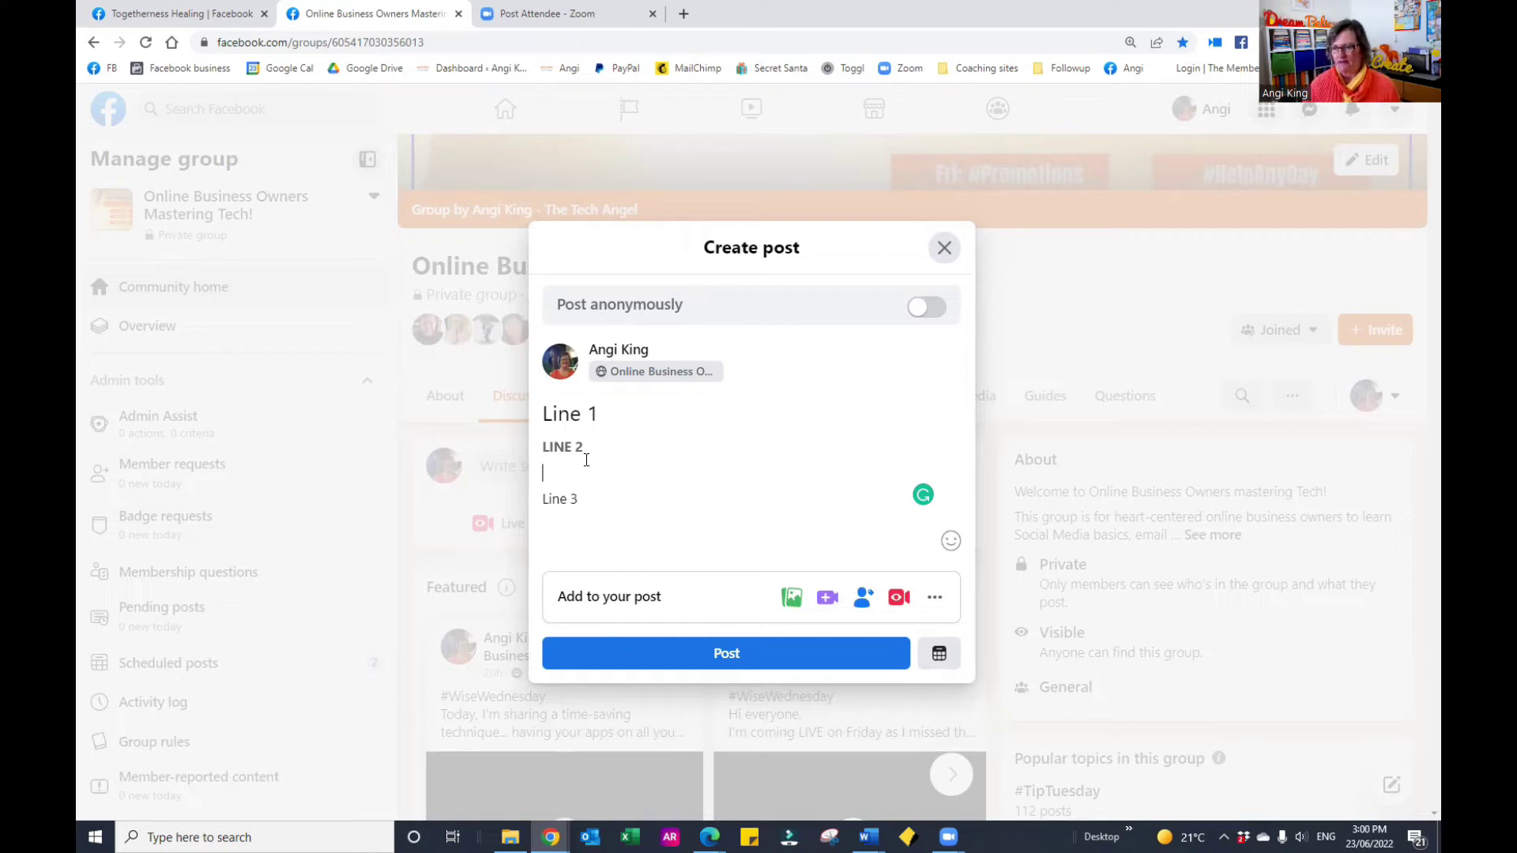
- Delete the blank line above Line 3 and format Line 3 as a quote
key(BackSpace)
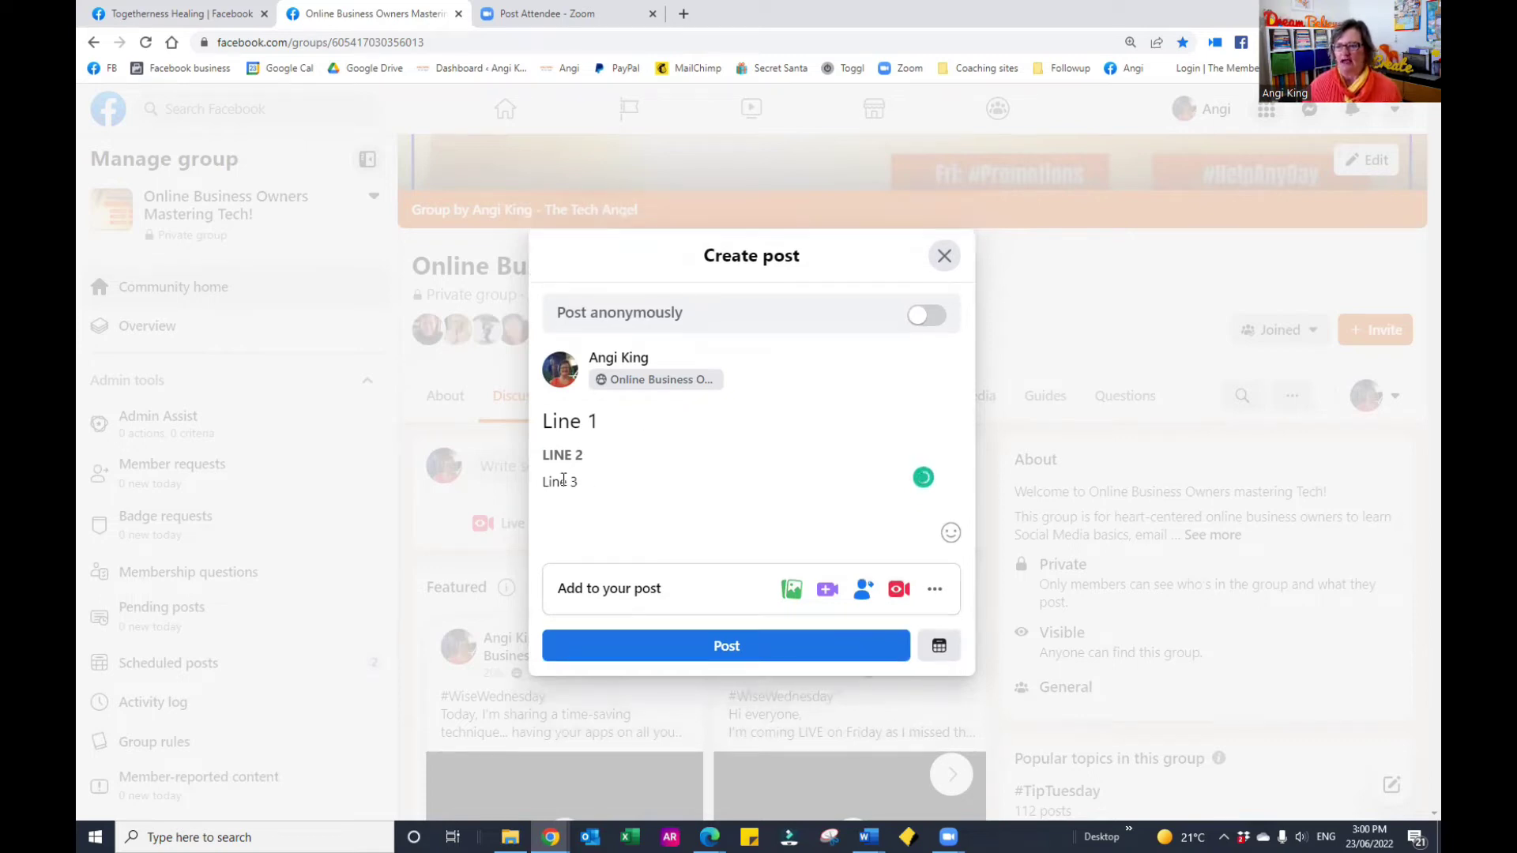
key(shift+End)
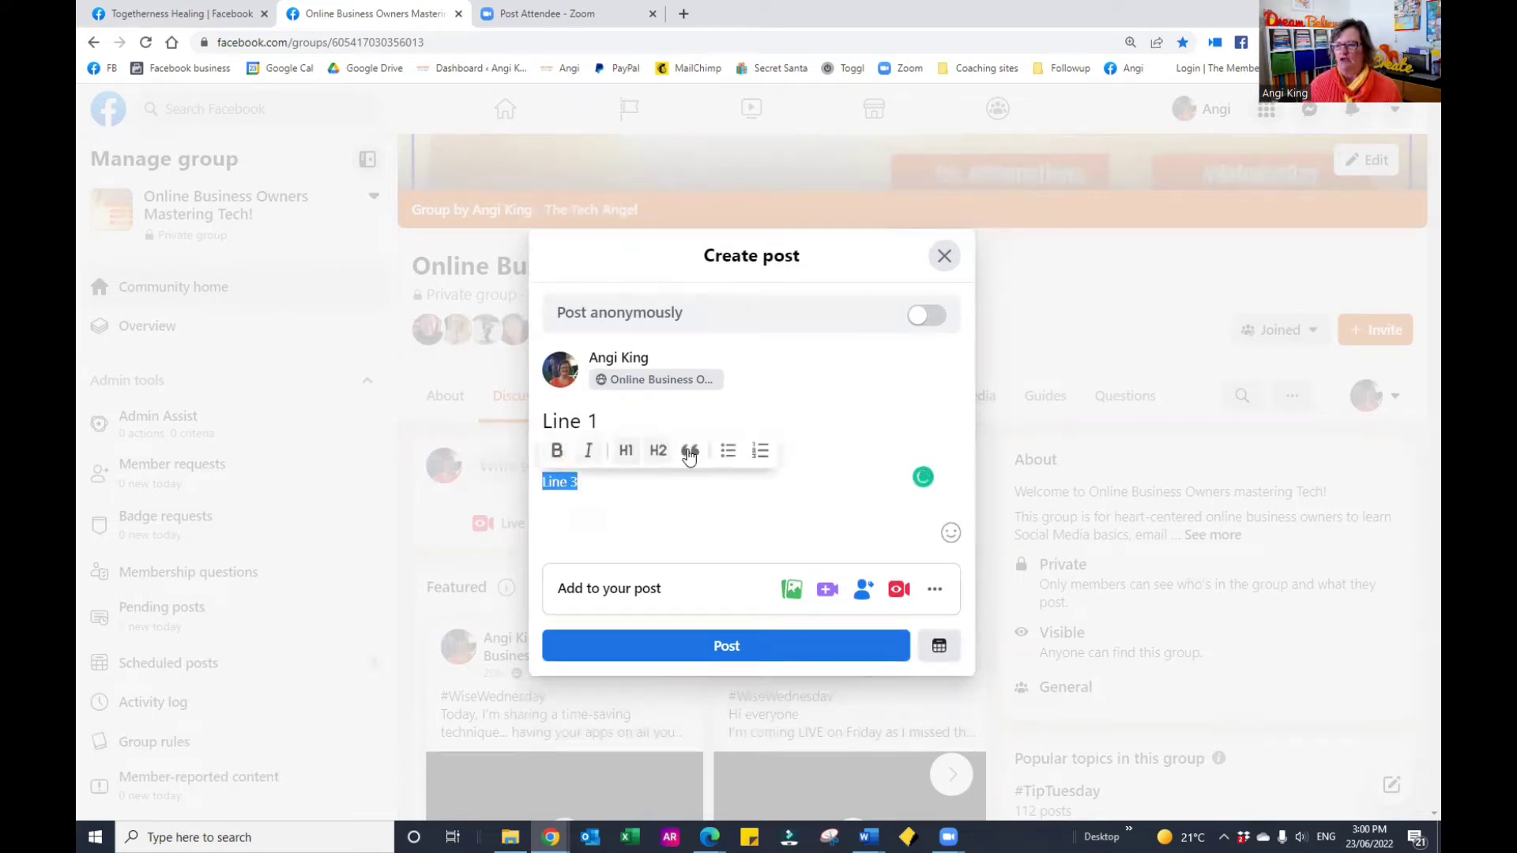
click(692, 460)
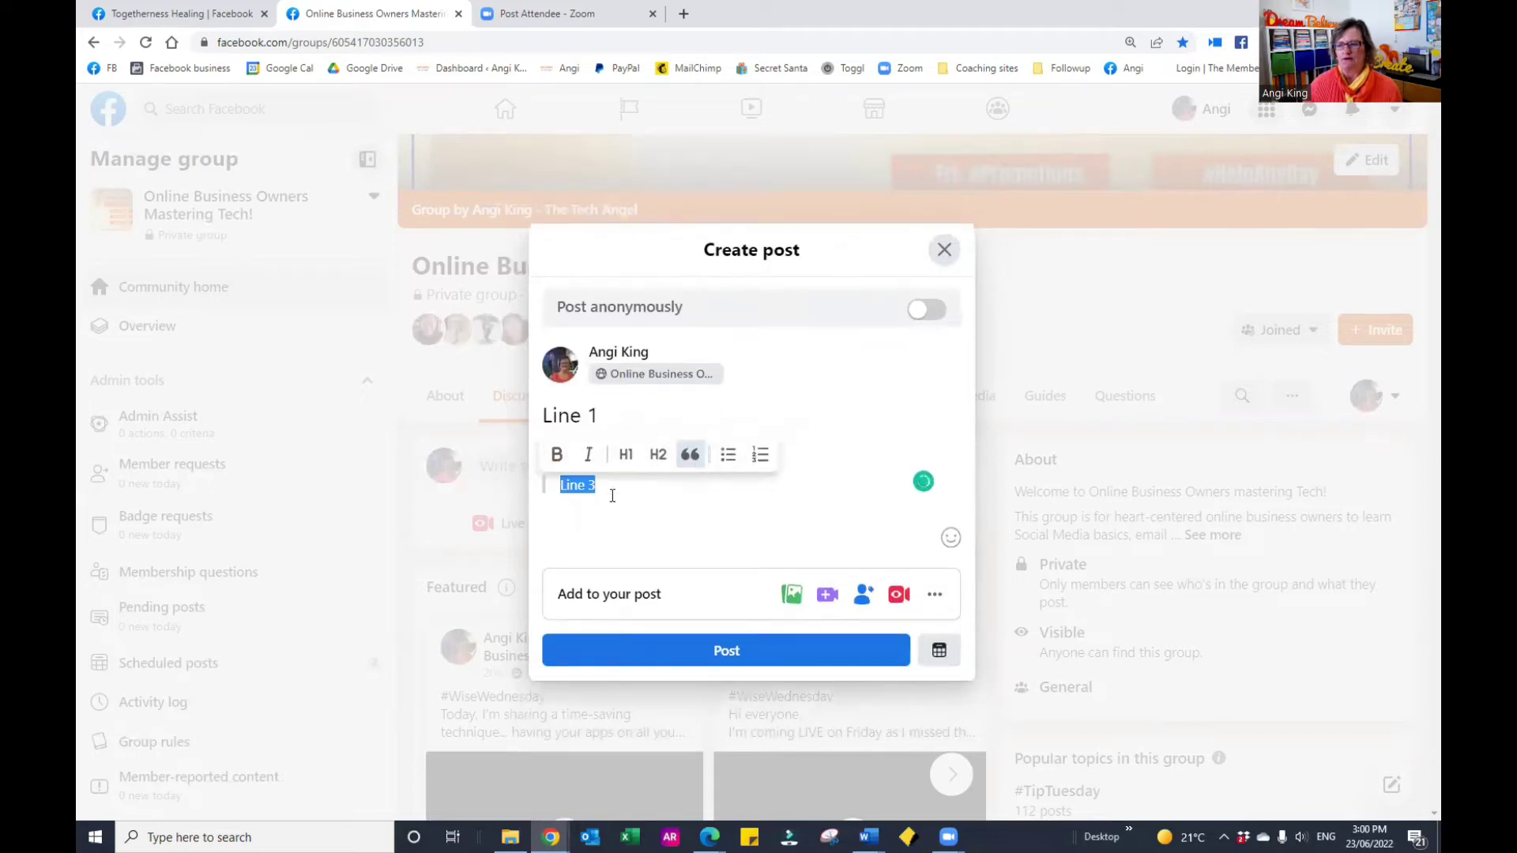
click(627, 498)
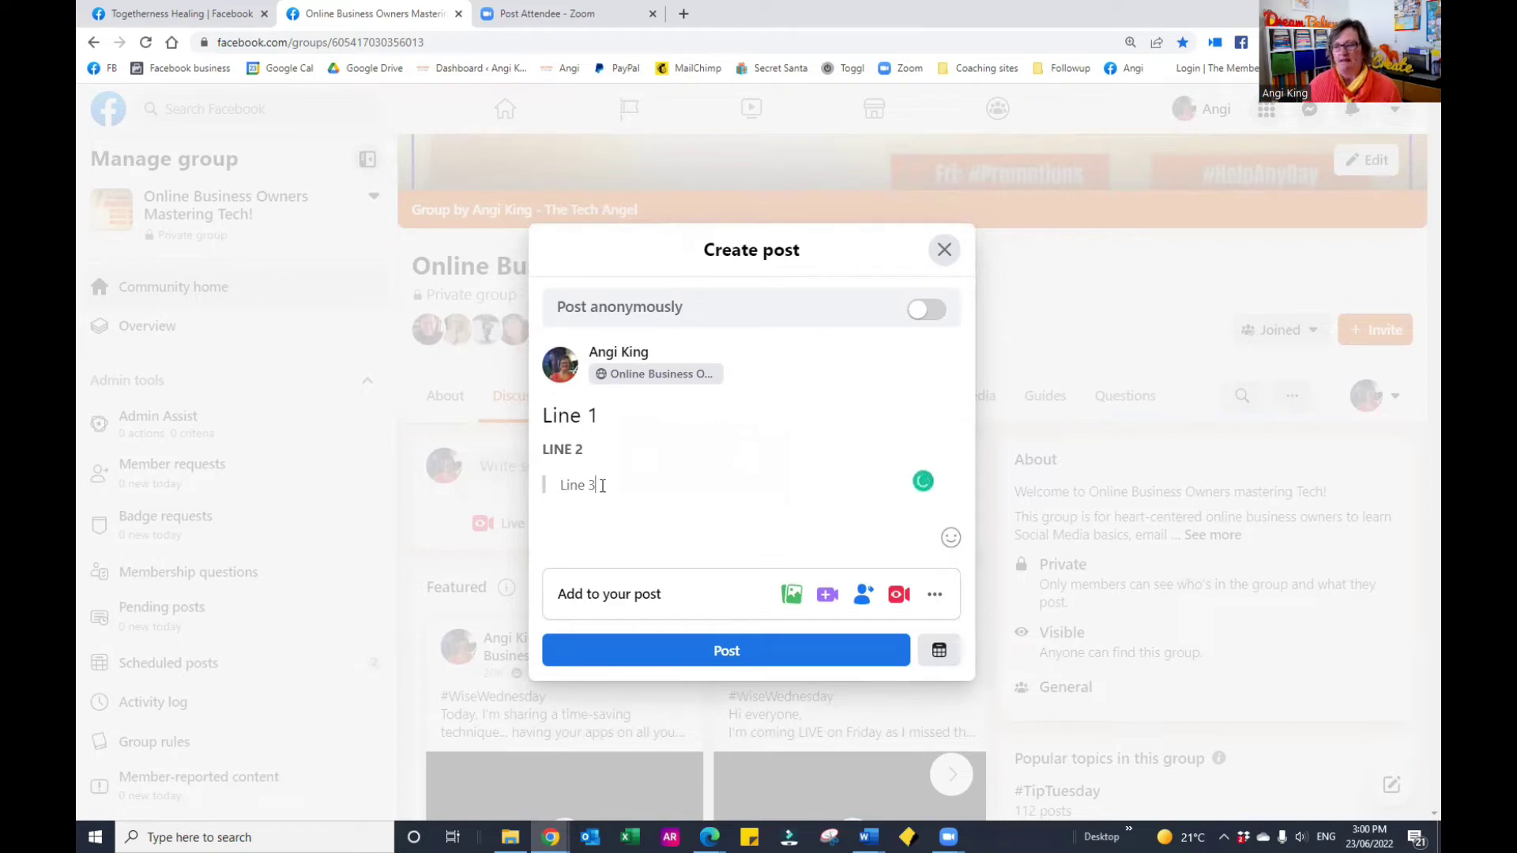
- Turn Line 3 into a bulleted item, then a numbered list item
drag(604, 485, 553, 485)
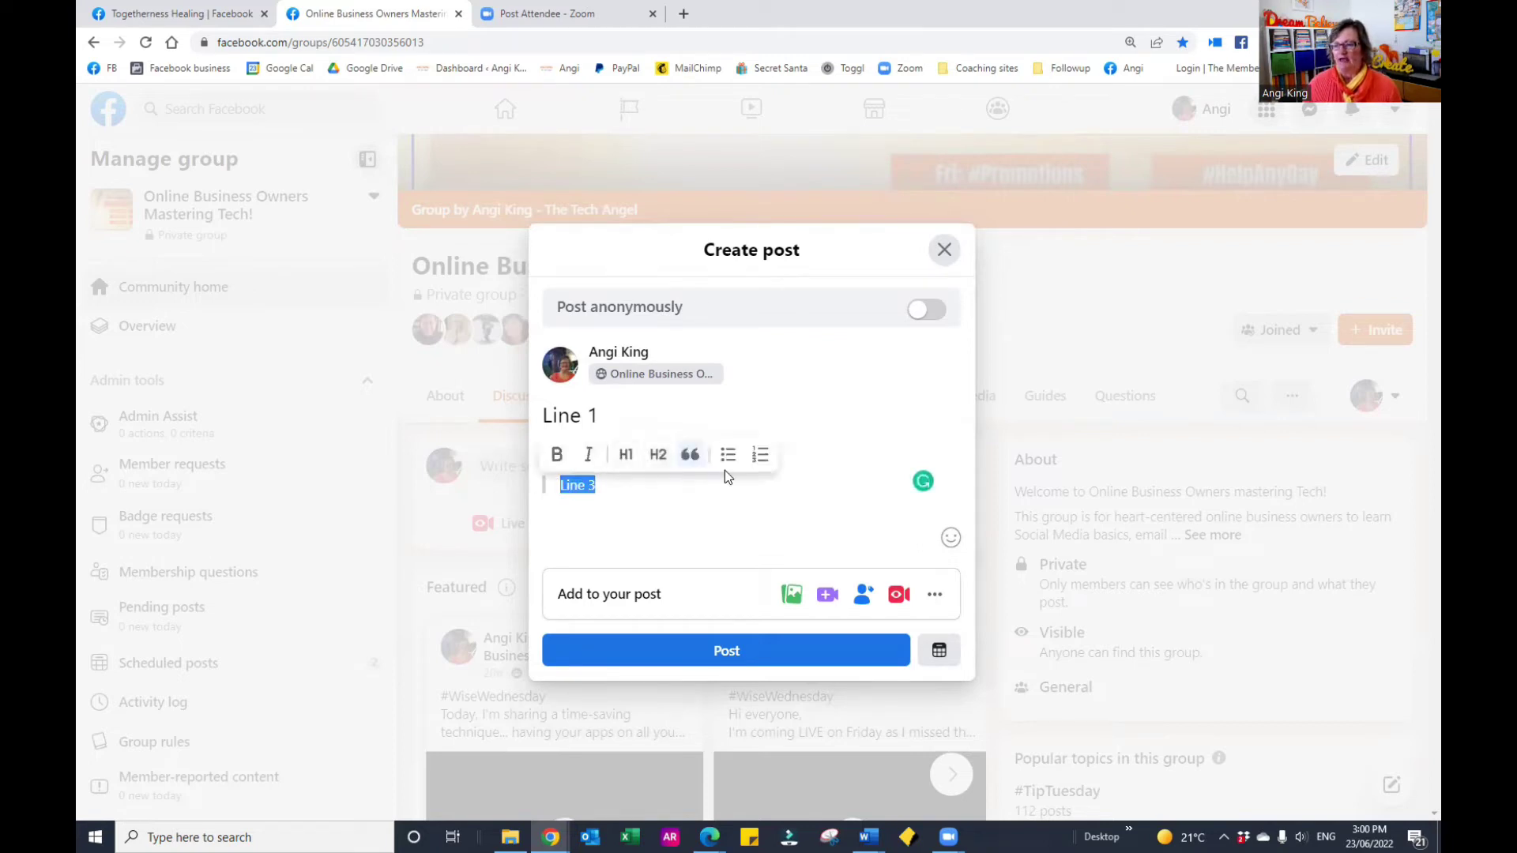
click(728, 455)
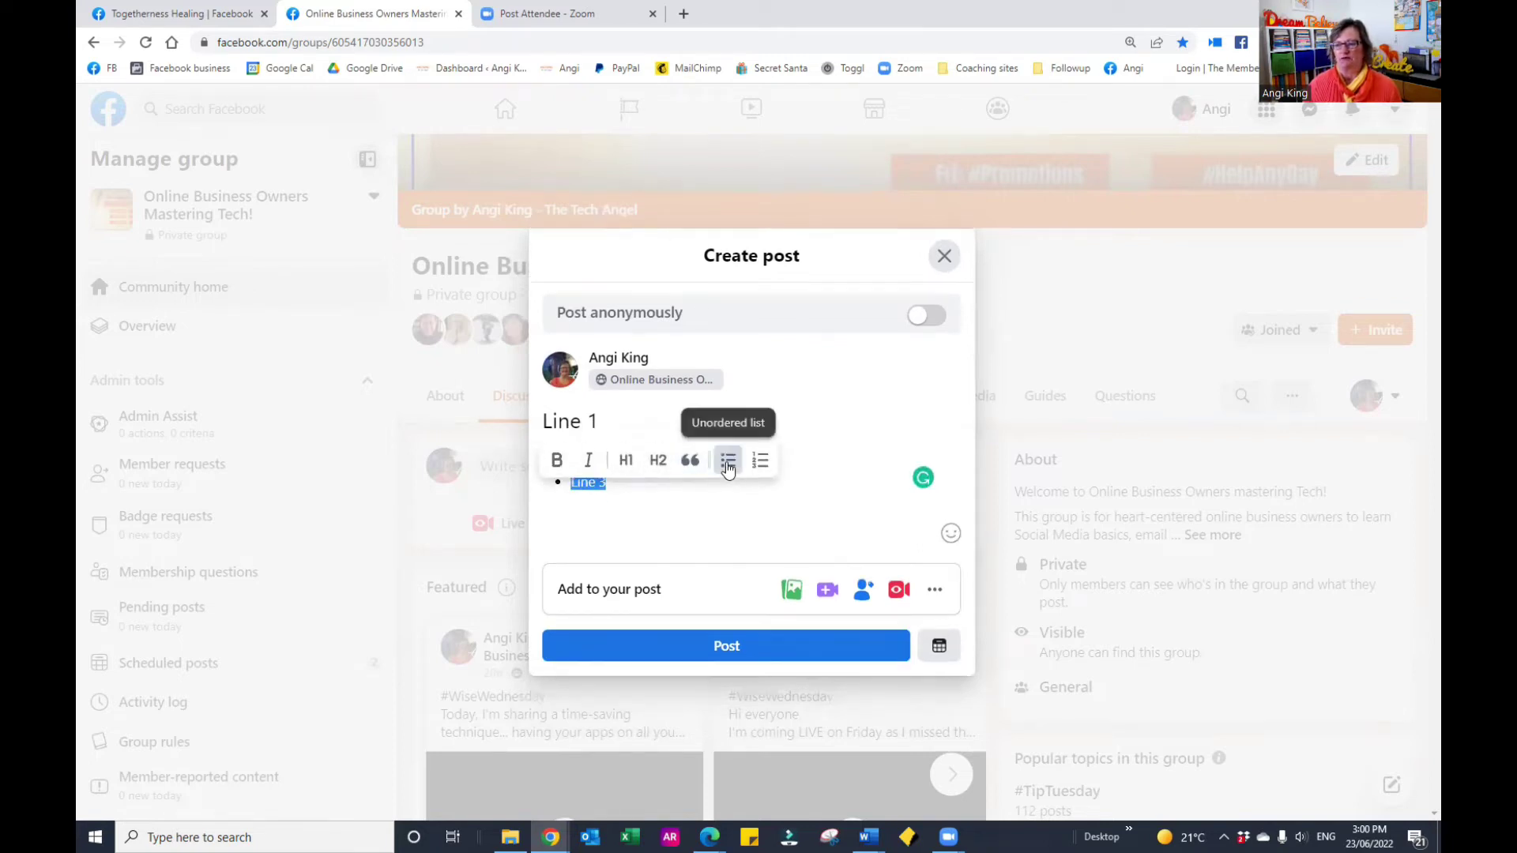
click(765, 524)
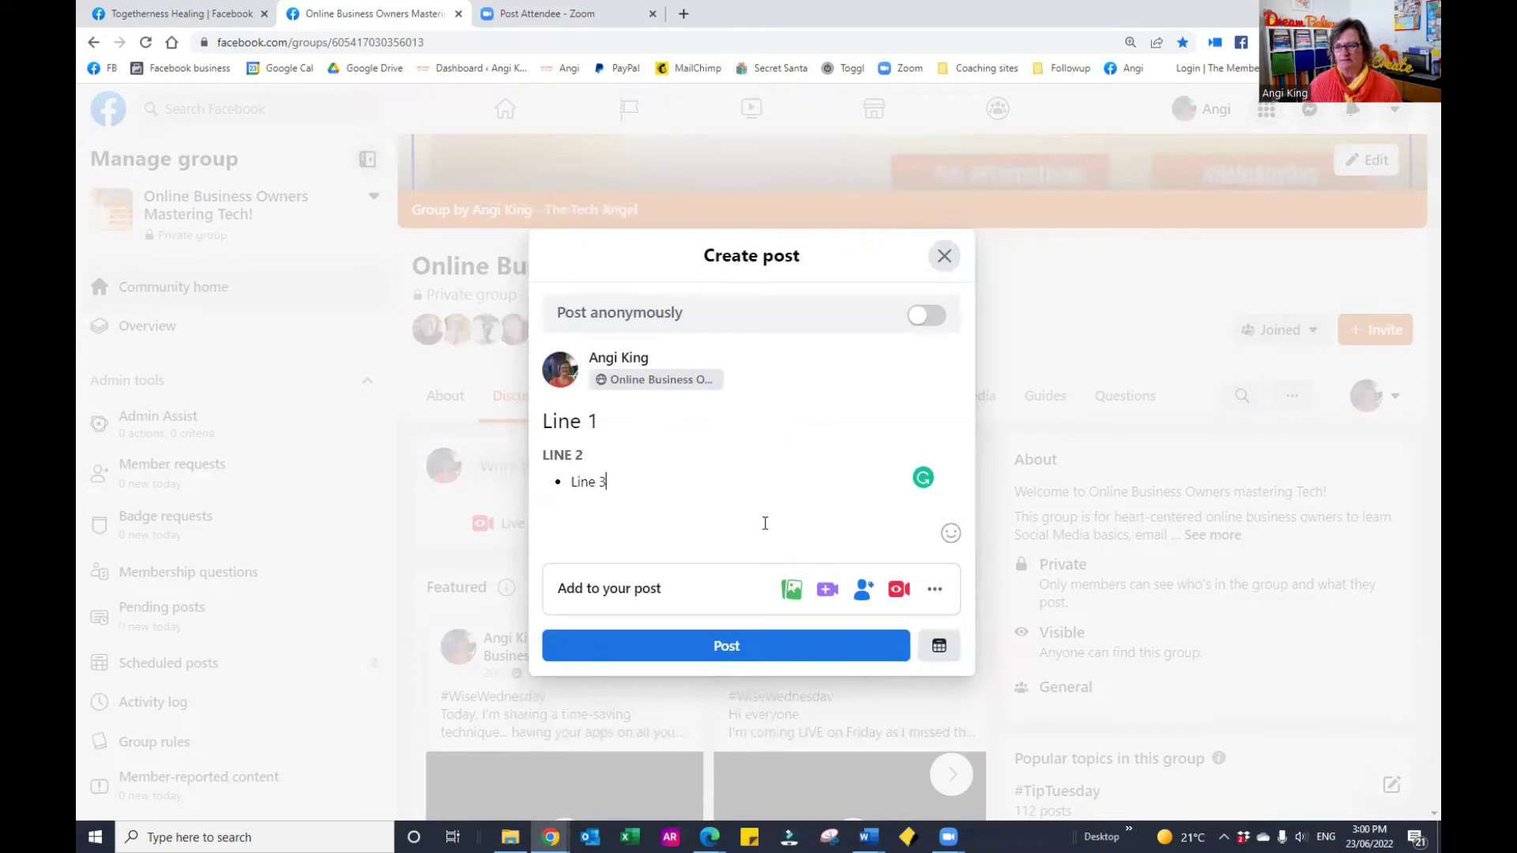
drag(611, 482, 545, 478)
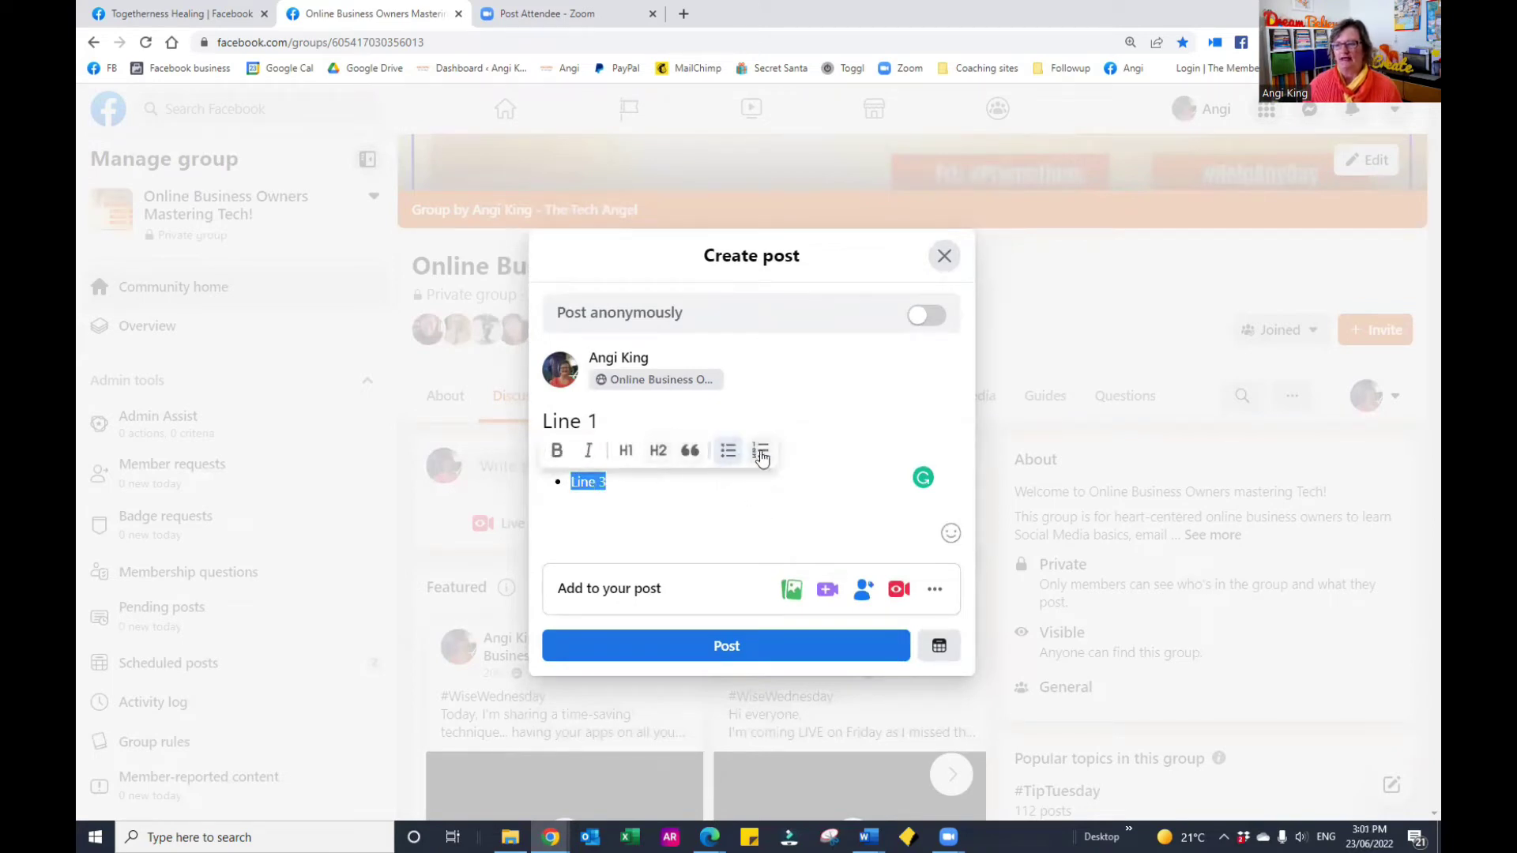
click(759, 453)
click(764, 498)
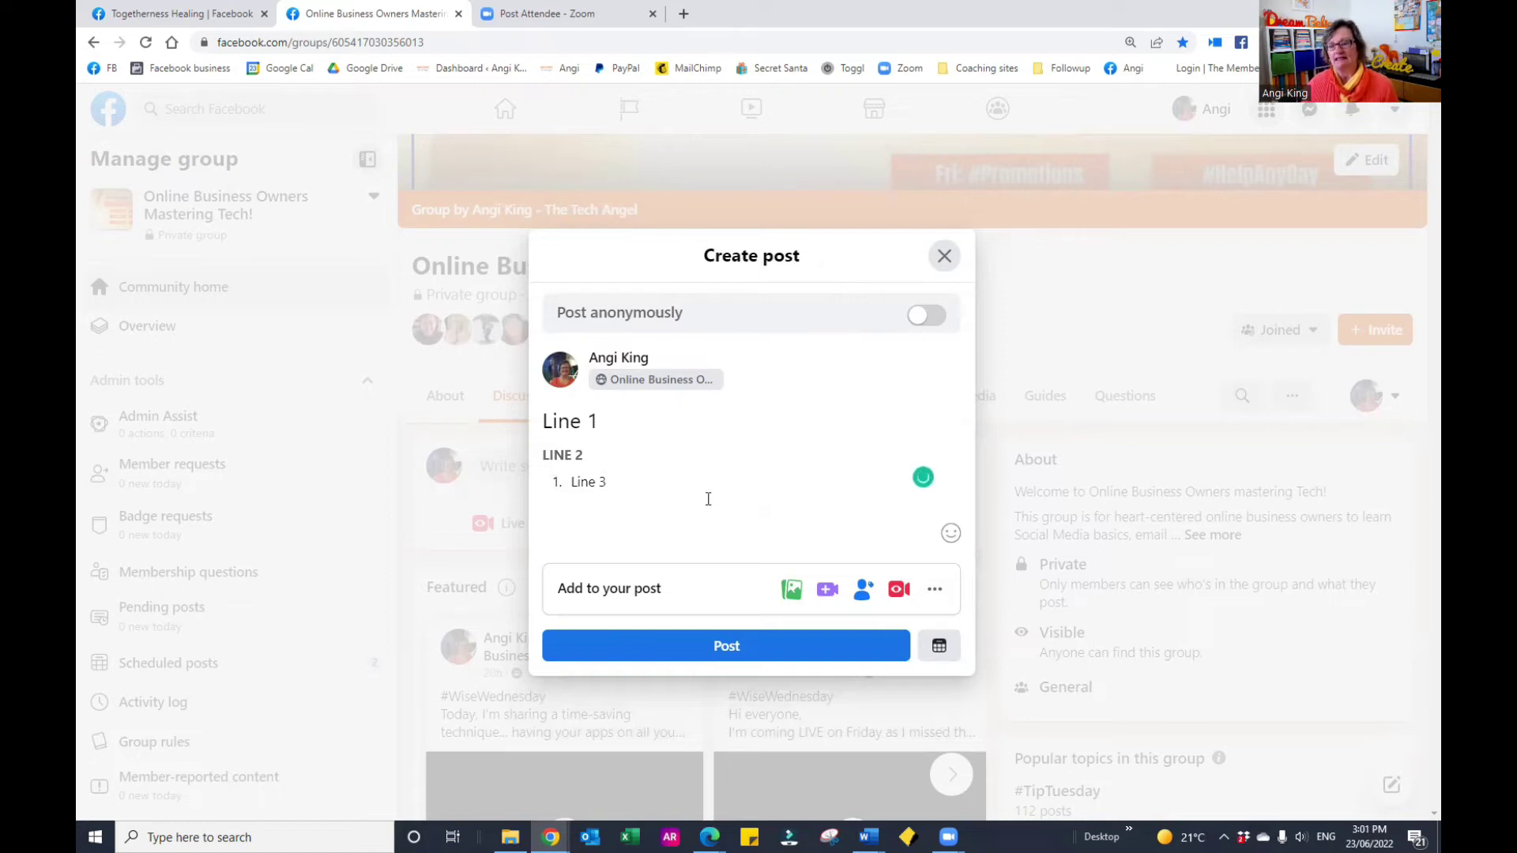
- Remove the numbering from Line 3 and try bold on it
drag(618, 484, 545, 482)
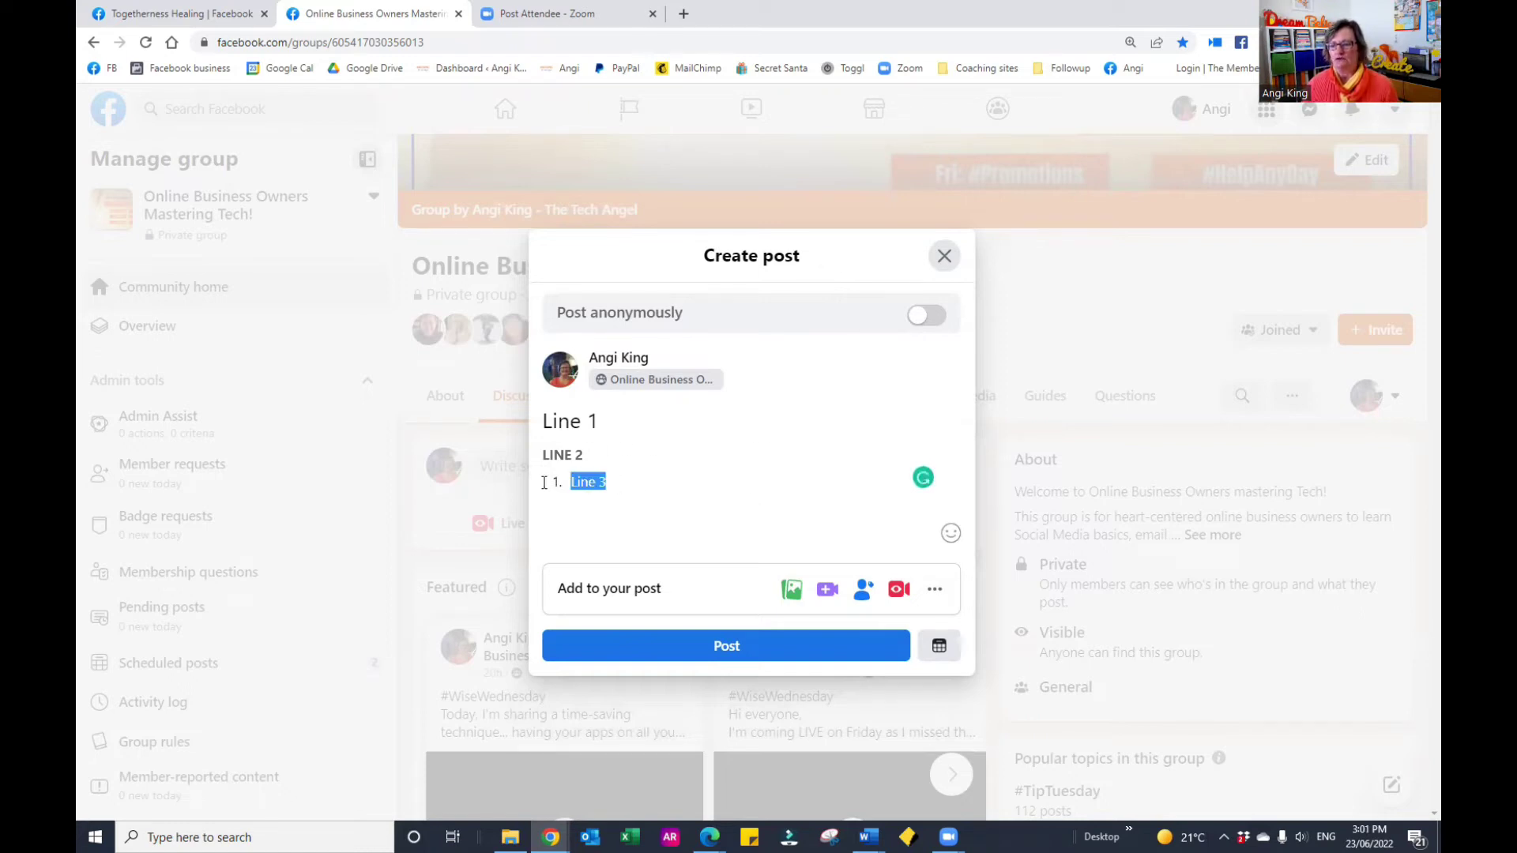
click(761, 452)
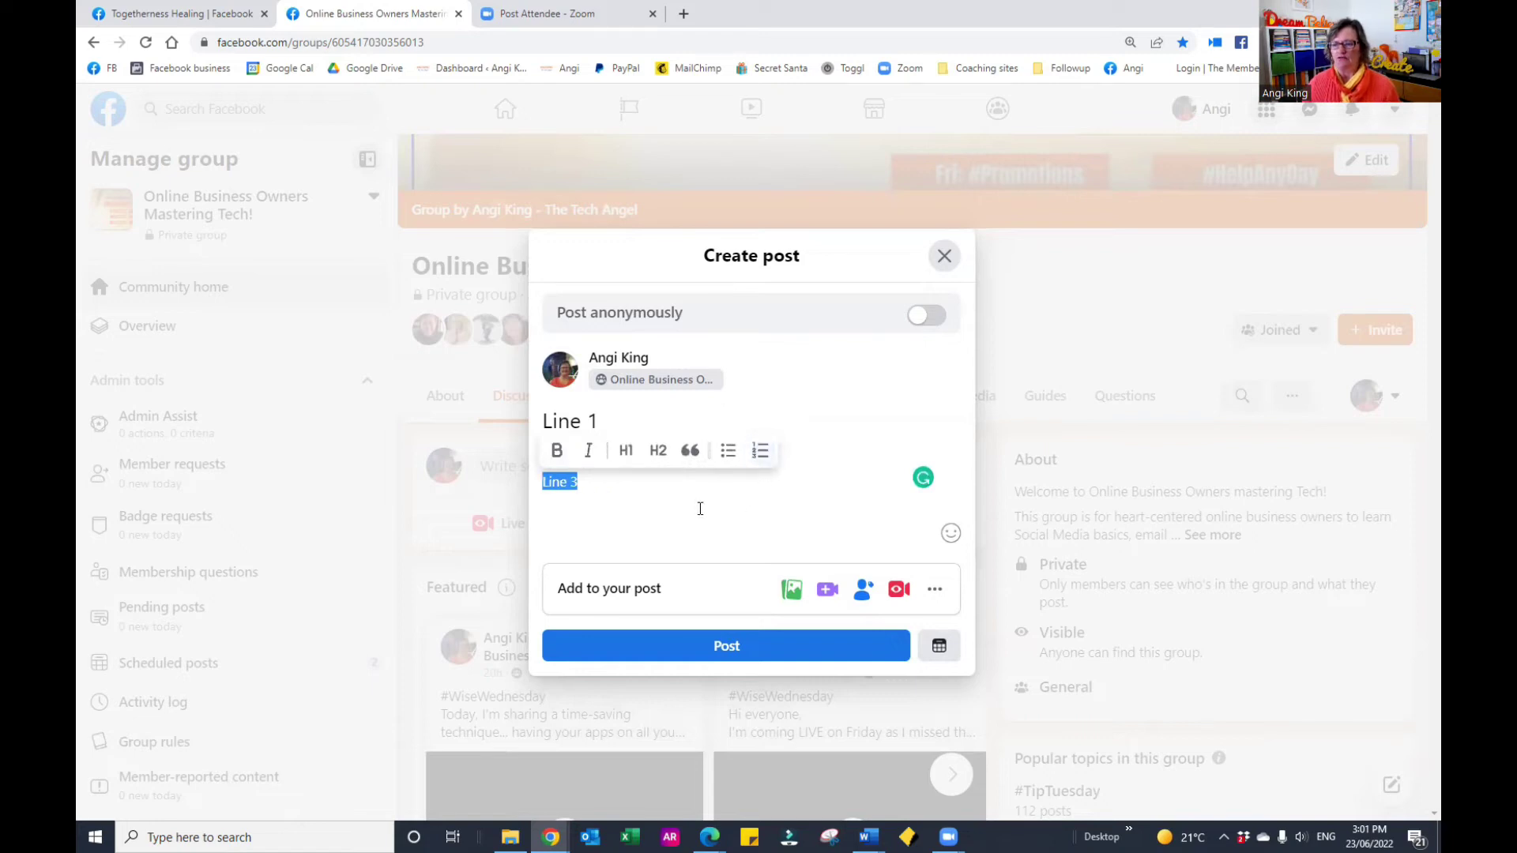
click(700, 508)
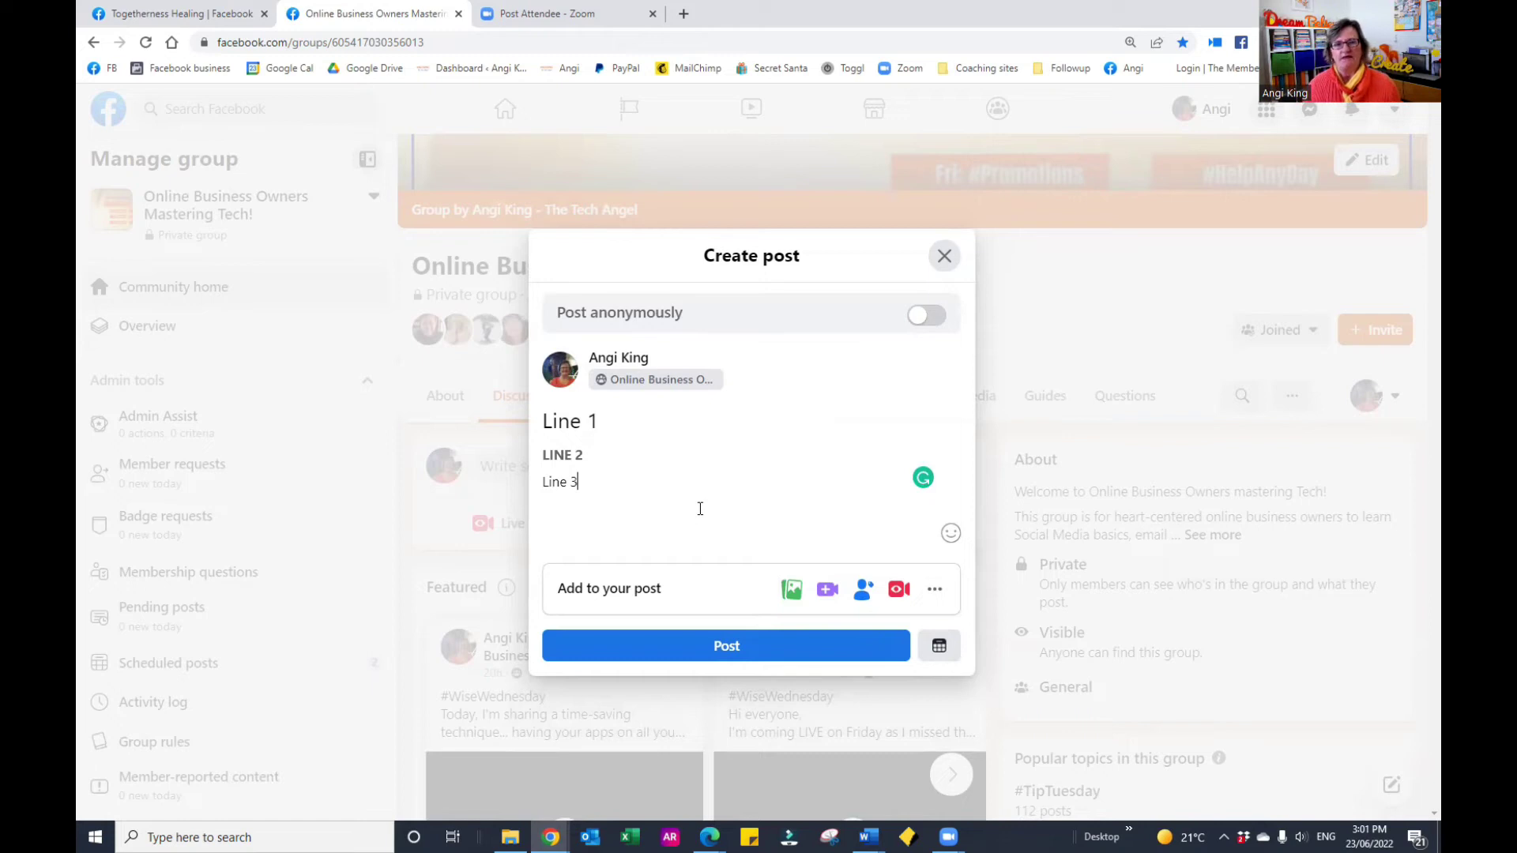
triple_click(588, 488)
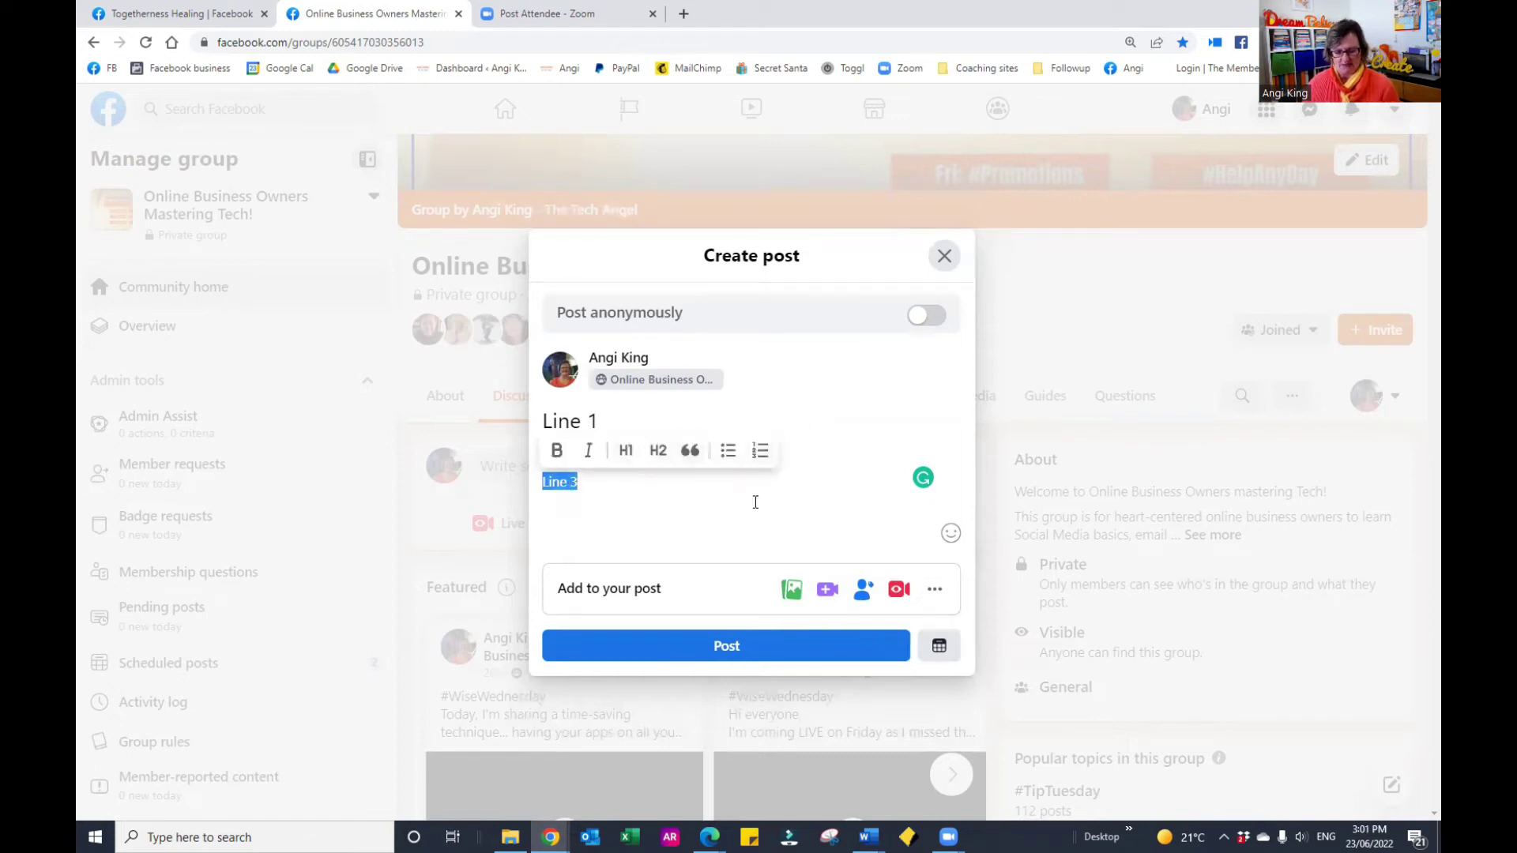
key(ctrl+b)
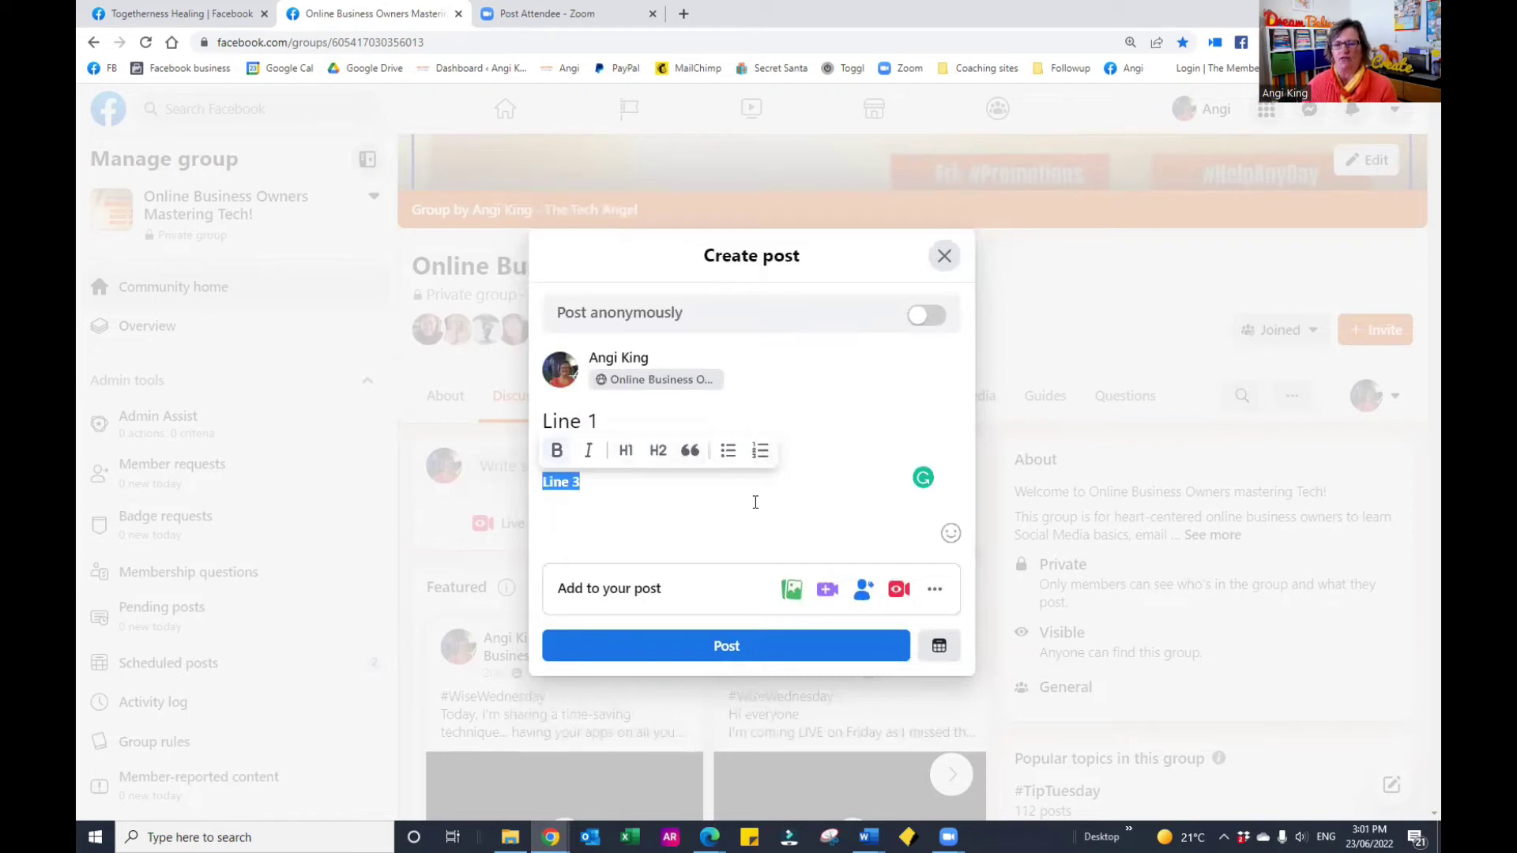
click(755, 502)
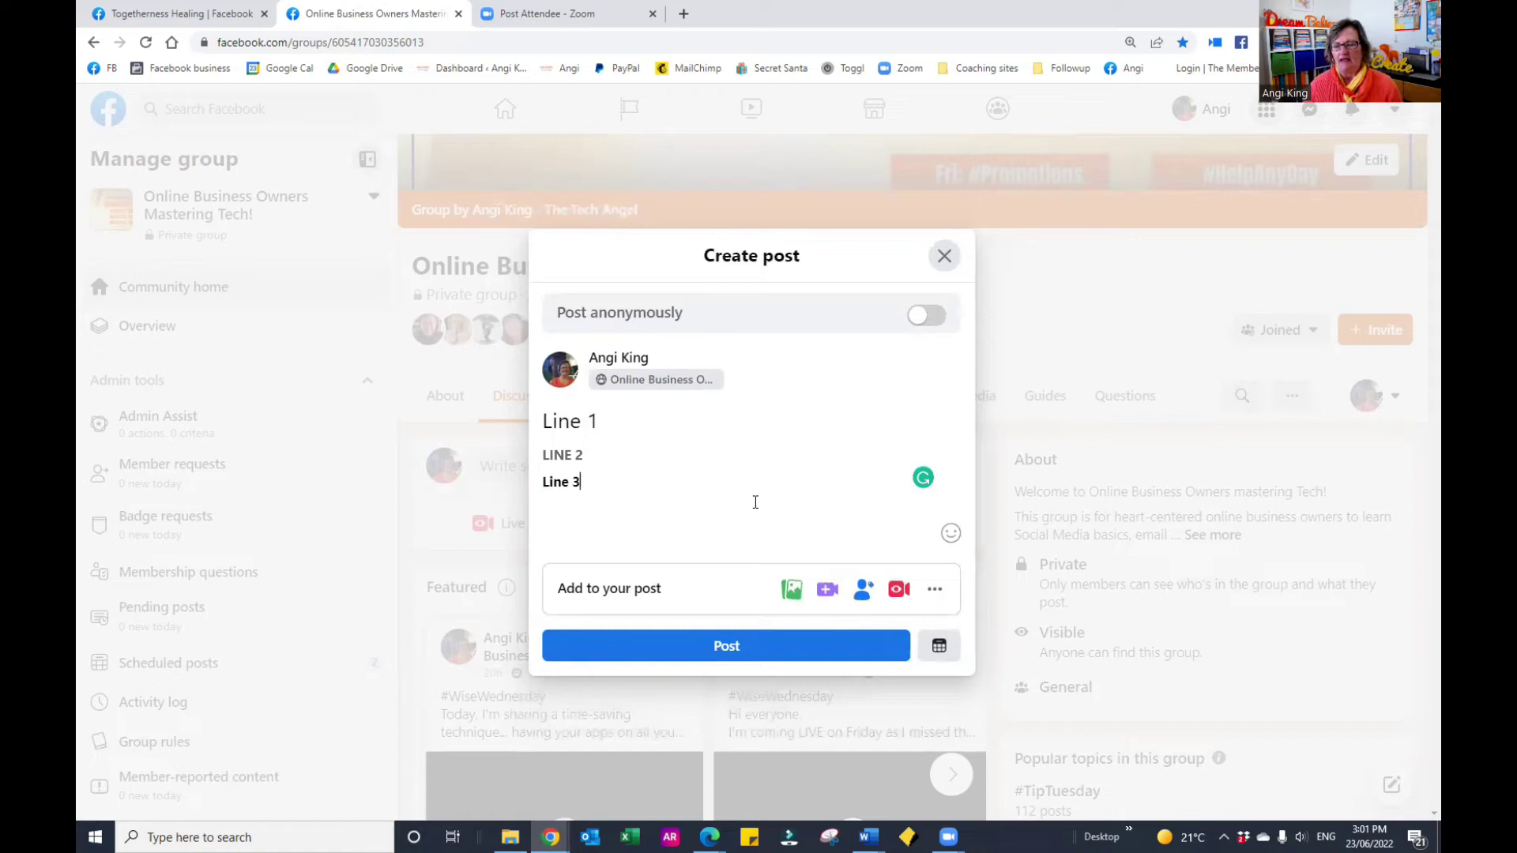
- Replace Line 3's bold with italic formatting
triple_click(531, 488)
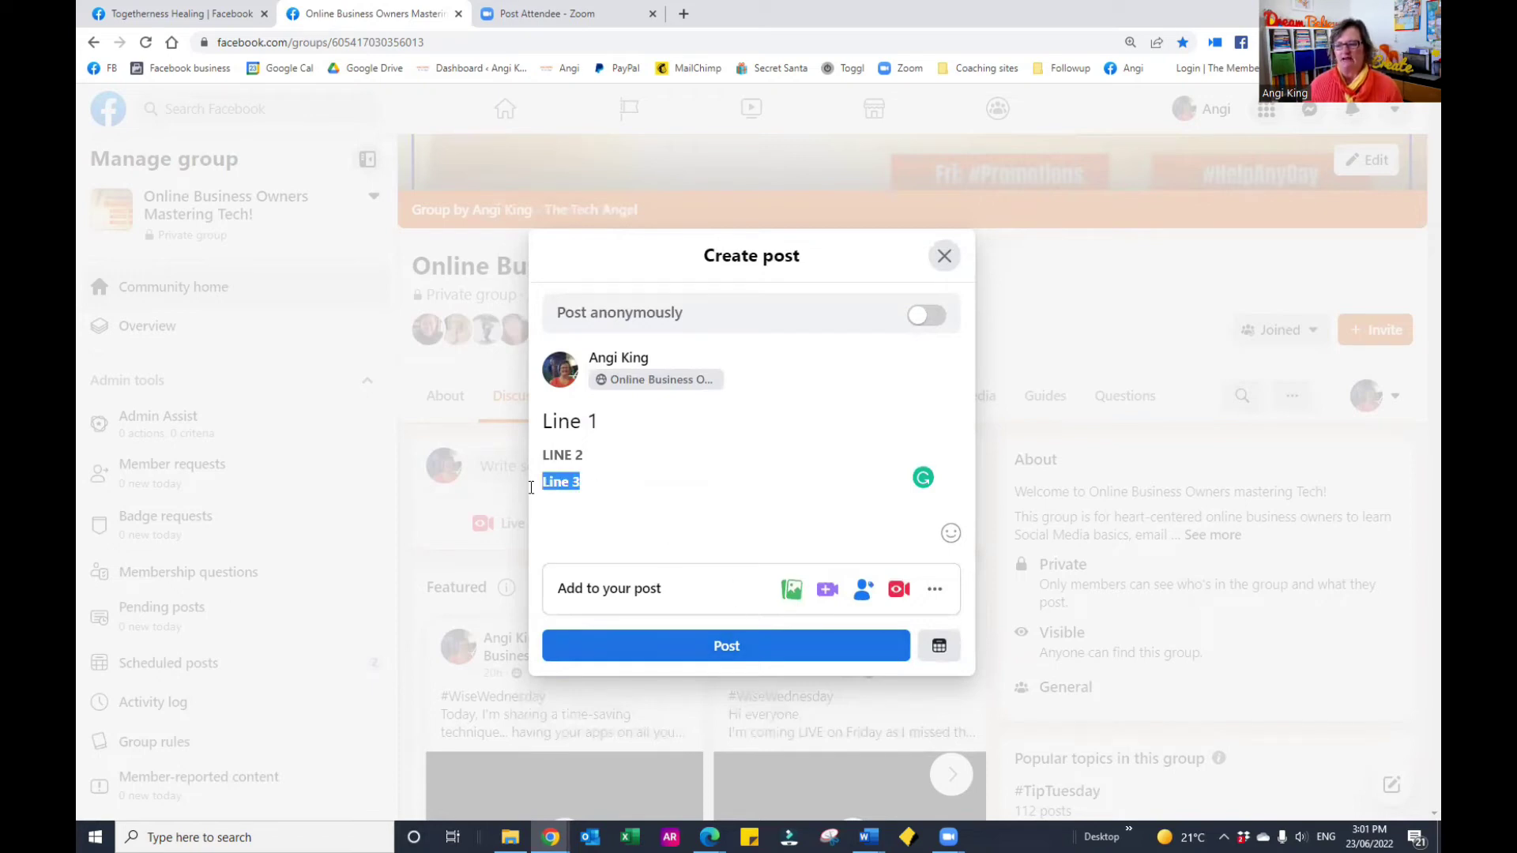
key(ctrl+b)
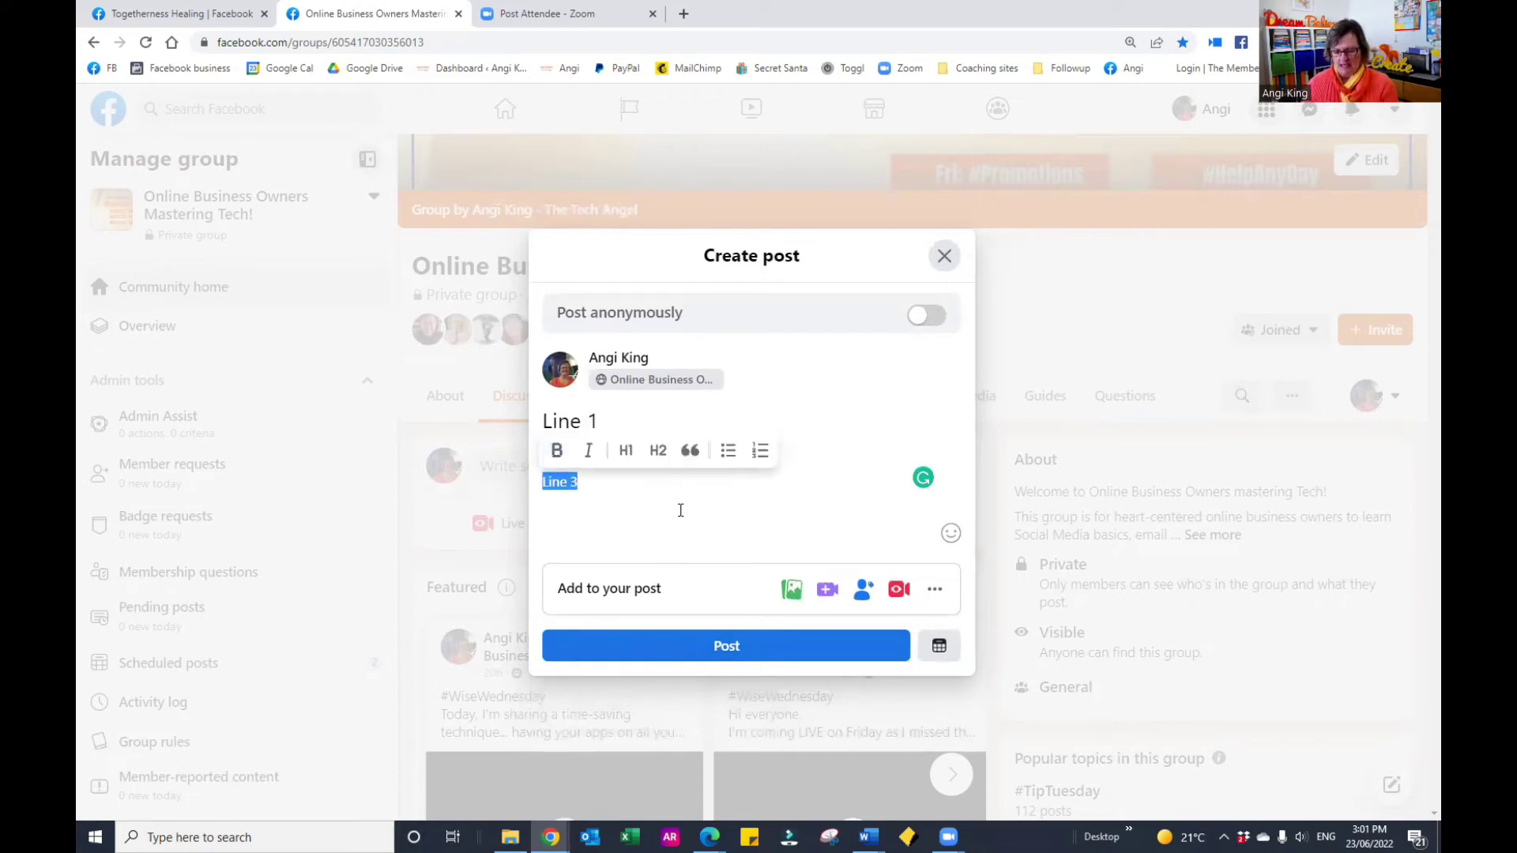
key(ctrl+i)
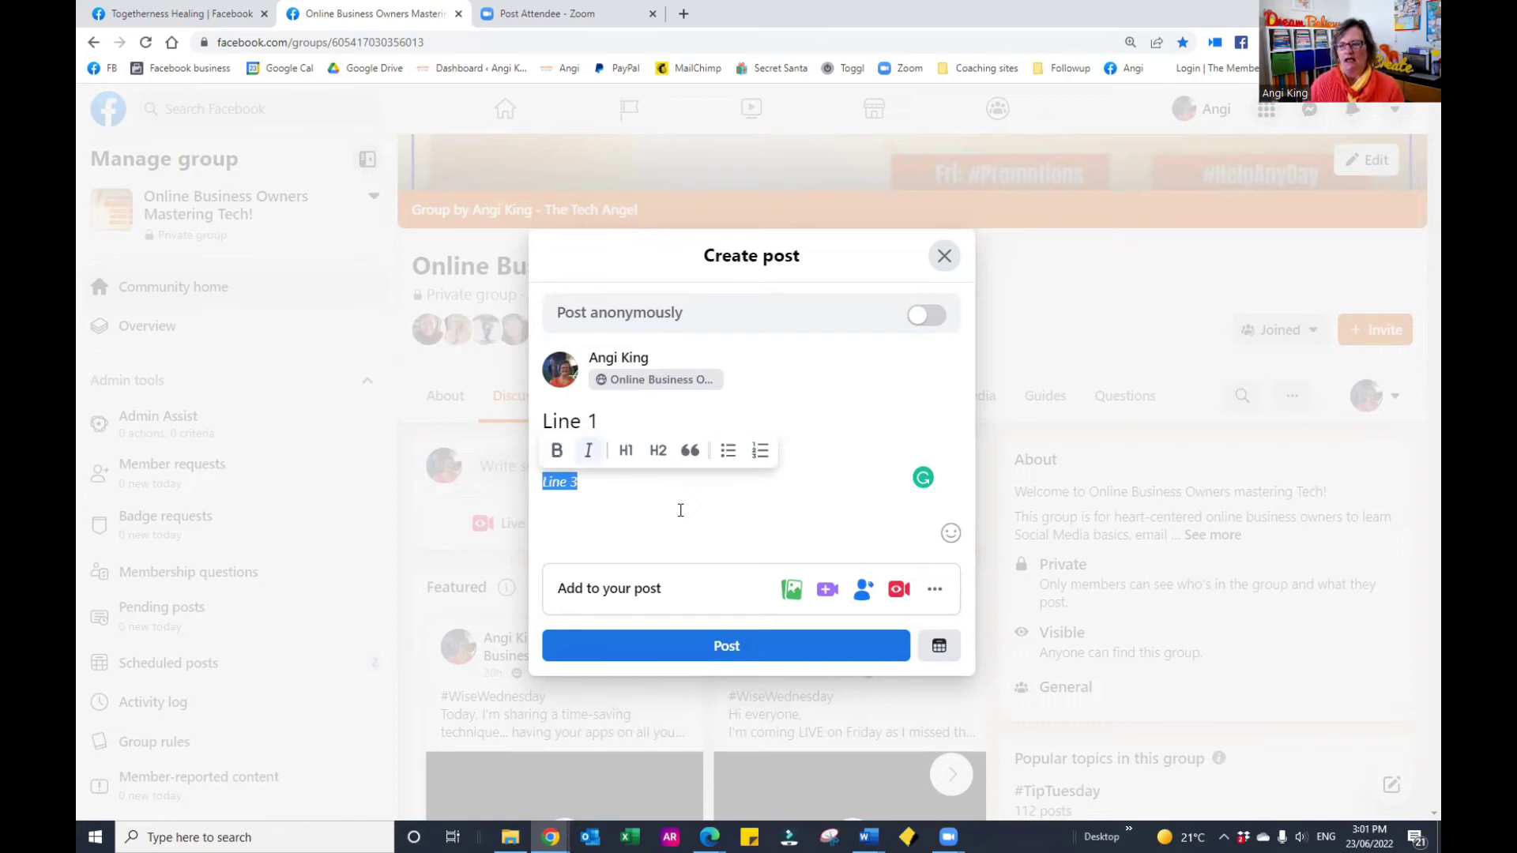
click(680, 511)
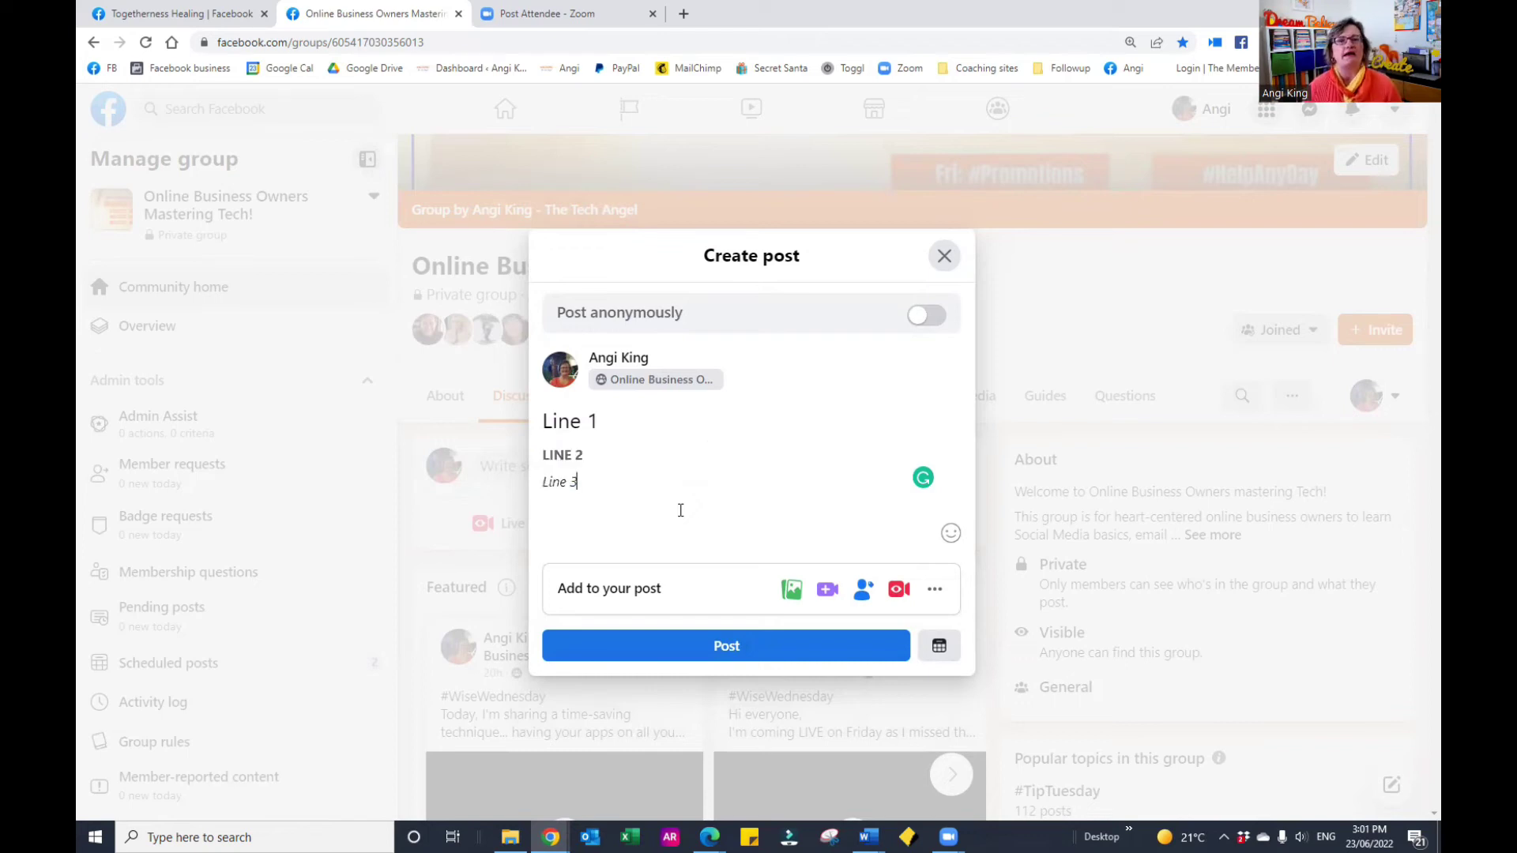